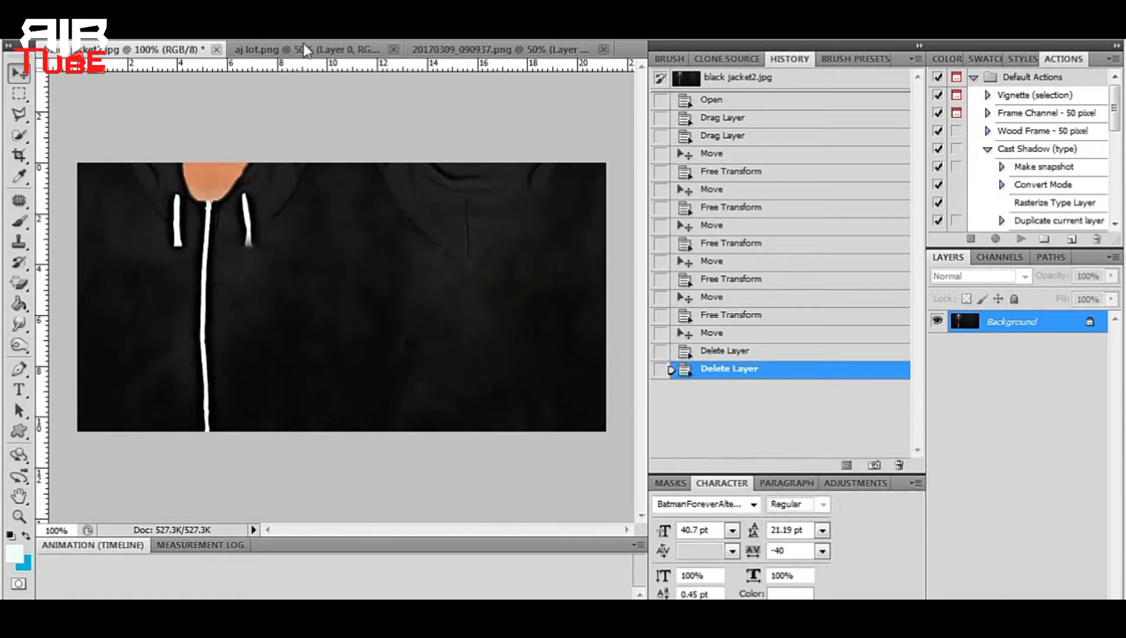
Look through the three open images: the black jacket, the P1 logo and the clothing layout template.
left_click(499, 50)
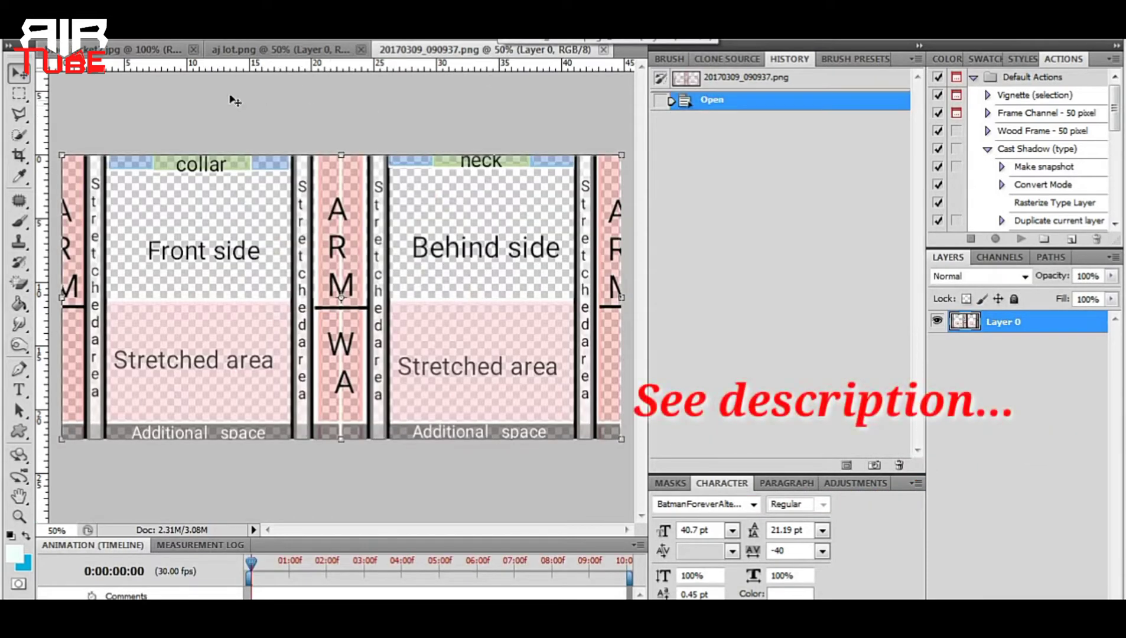
left_click(178, 49)
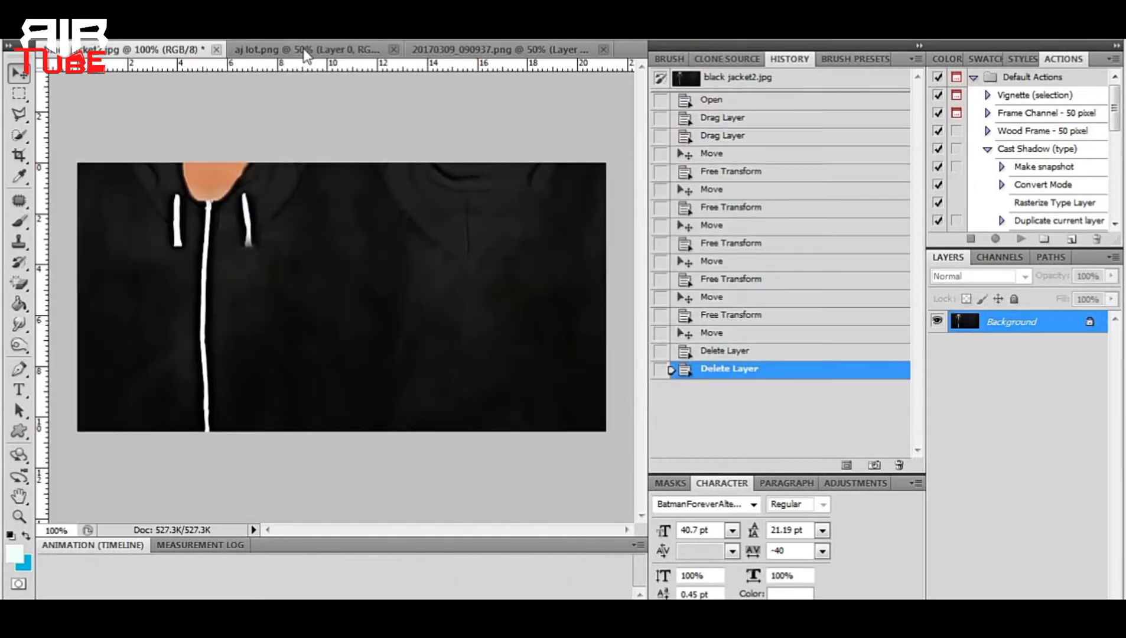
left_click(304, 50)
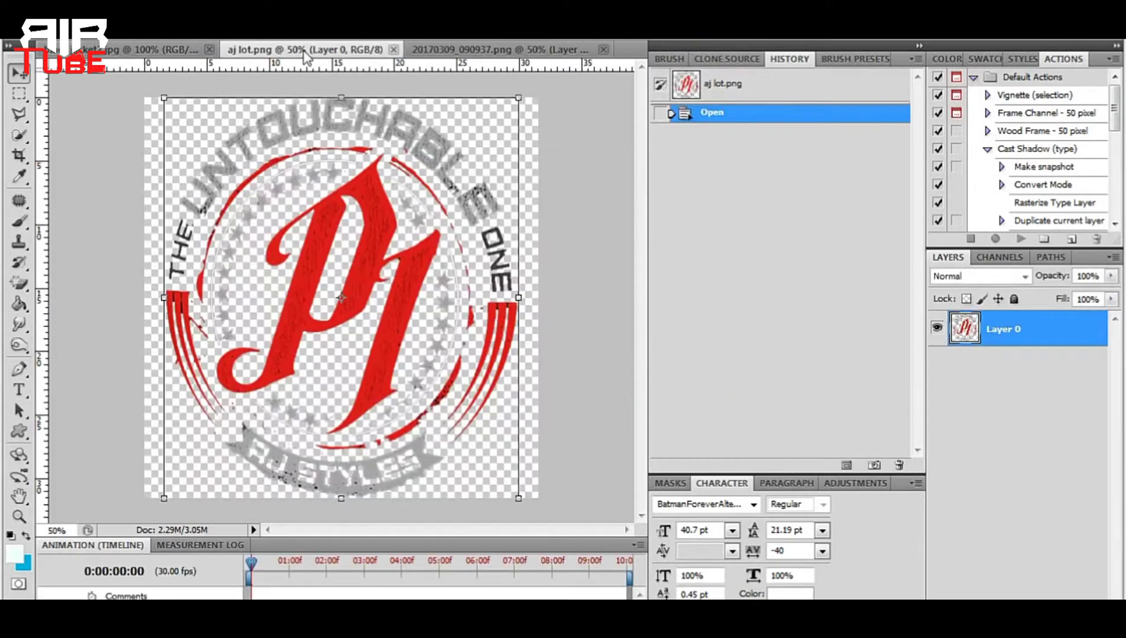
left_click(497, 49)
left_click(156, 51)
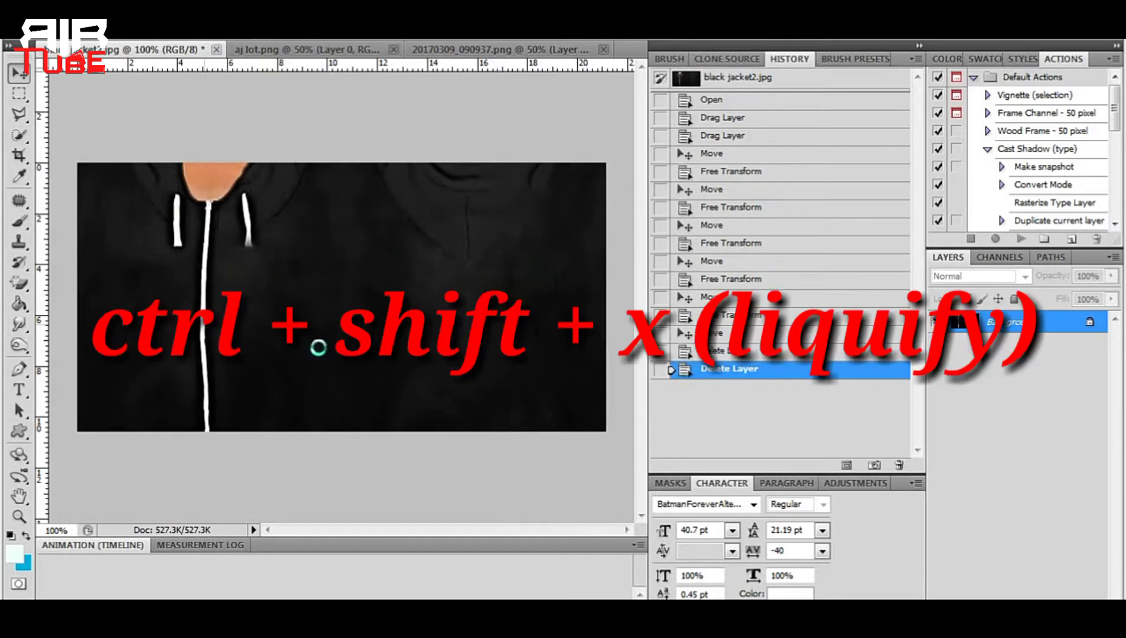
Straighten the white zipper line on the front of the black jacket with the Liquify filter.
key("ctrl+shift+x")
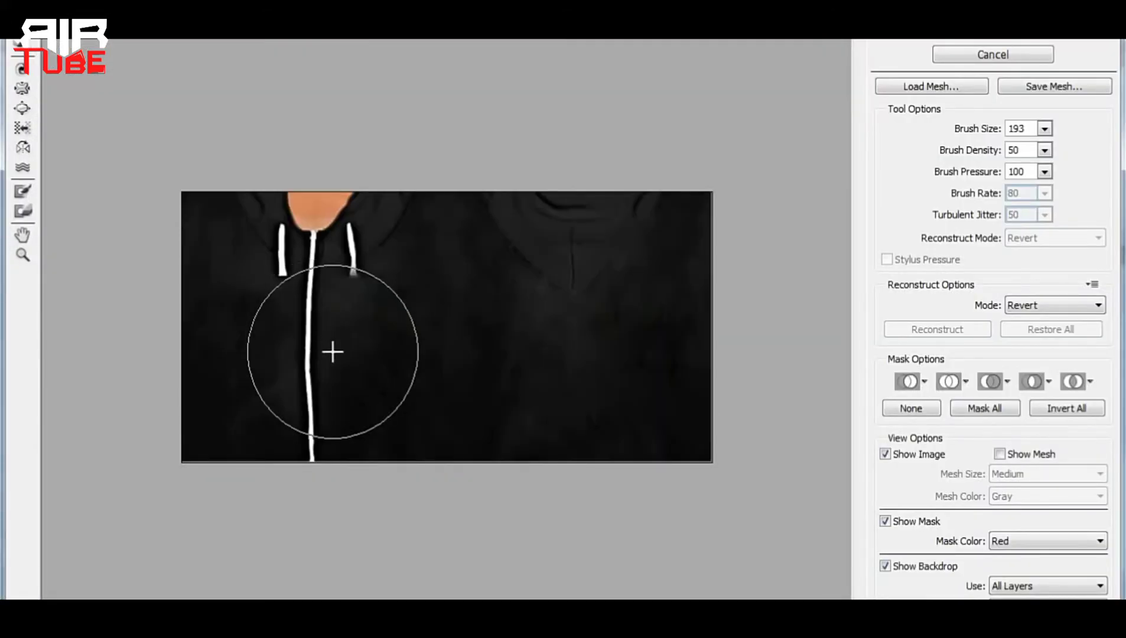
key("alt+space")
key("ctrl+space")
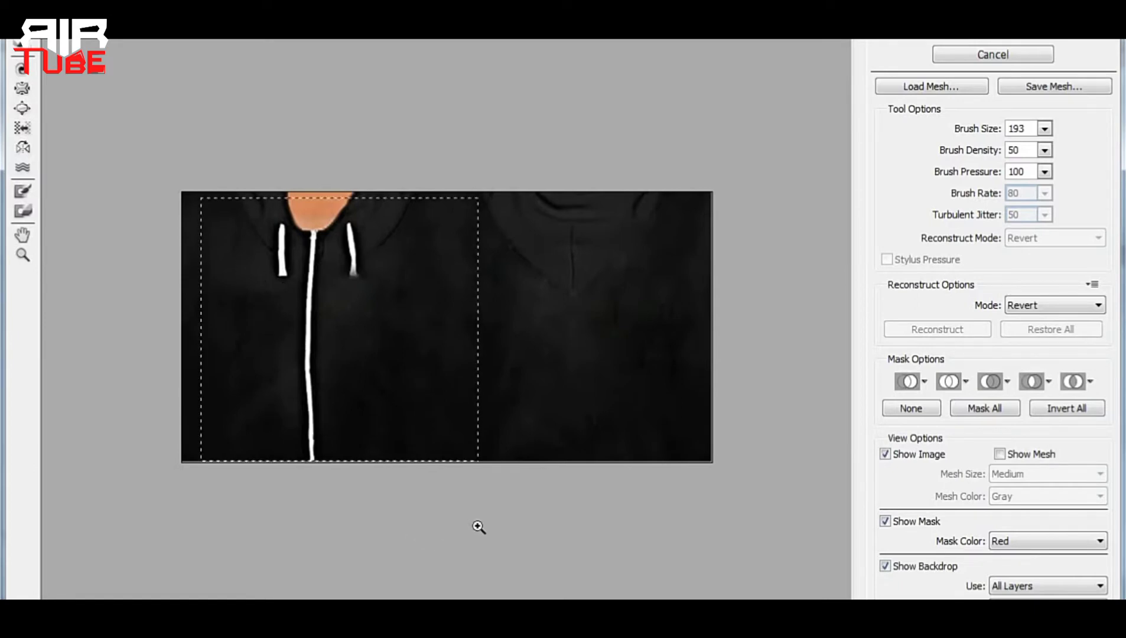
left_click_drag(479, 526, 479, 526)
mouse_move(329, 417)
left_mouse_down()
mouse_move(341, 243)
mouse_move(354, 234)
mouse_move(322, 537)
left_mouse_up()
left_click_drag(436, 328, 445, 325)
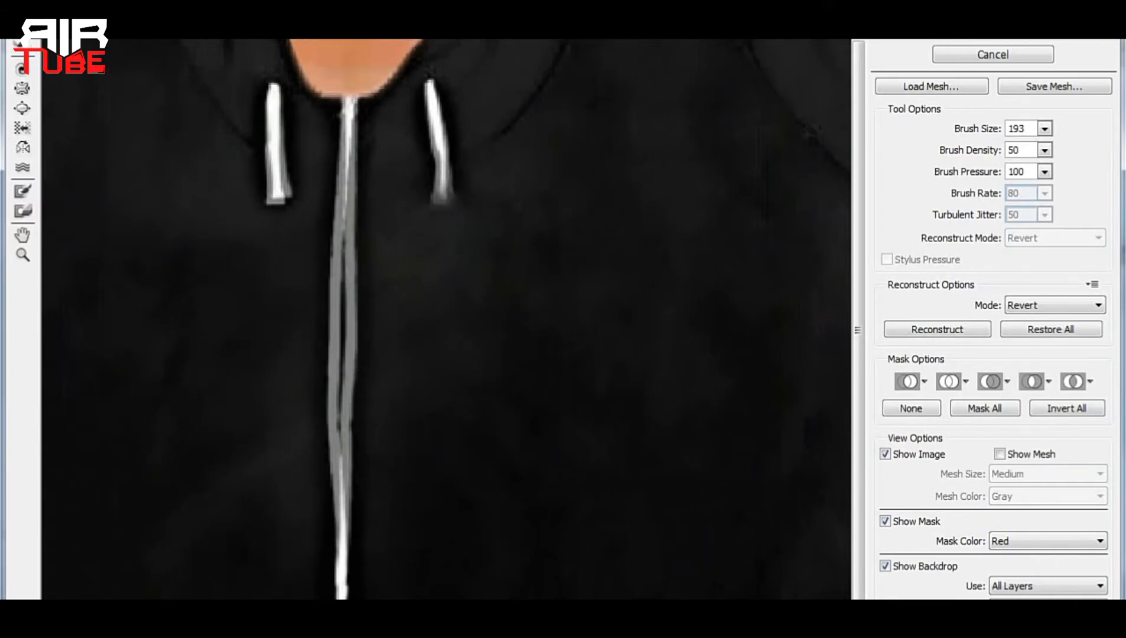
key("Return")
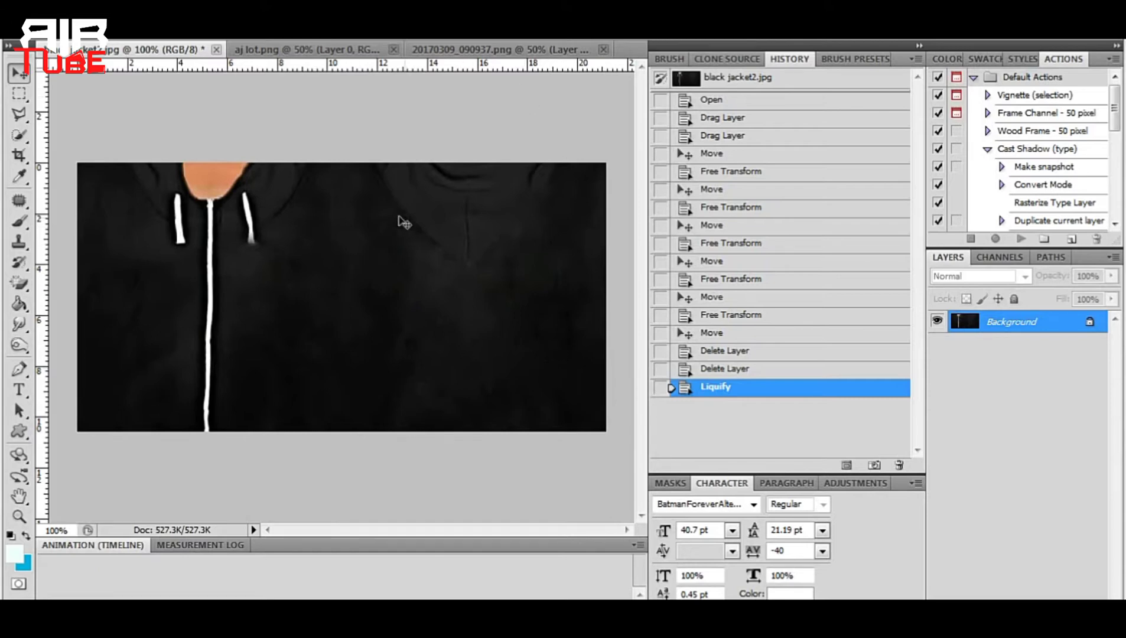
Copy the P1 logo from aj lot.png into the black jacket image as a new layer.
left_click(319, 49)
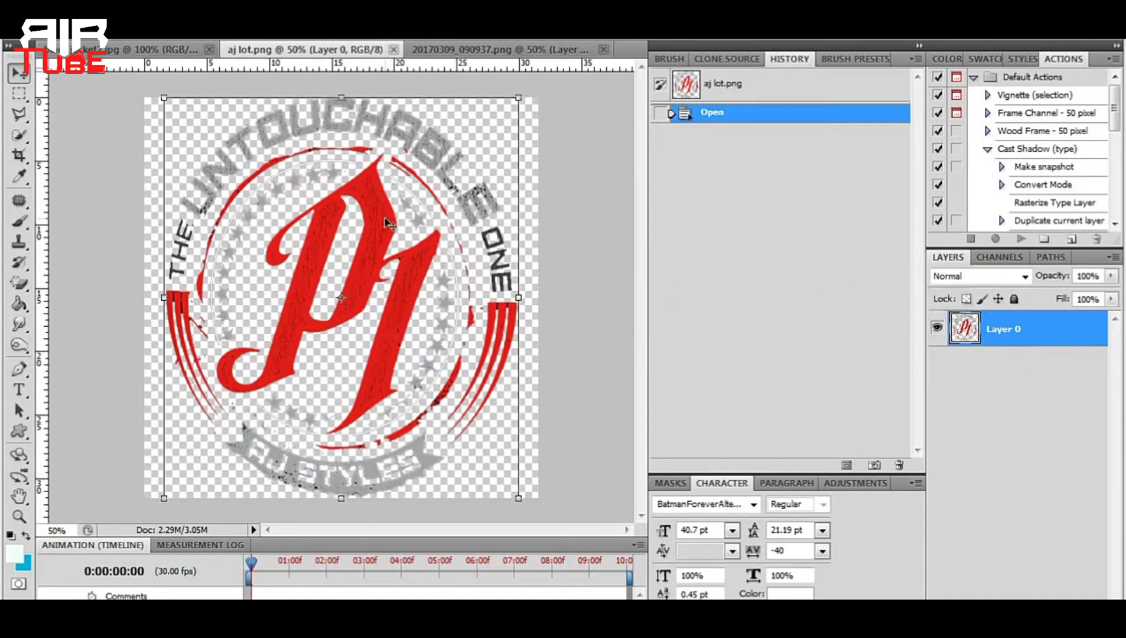
left_click_drag(387, 224, 225, 87)
left_click_drag(354, 228, 364, 271)
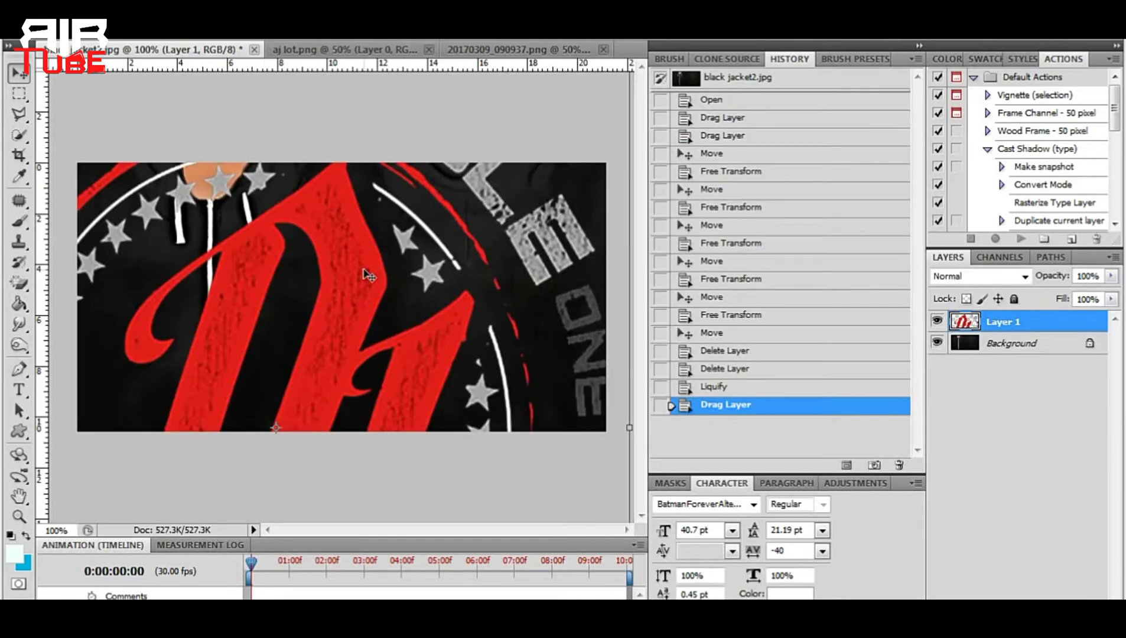
Copy the 20170309_090937.png layout template into the black jacket image and scale it to cover the whole canvas.
left_click(508, 49)
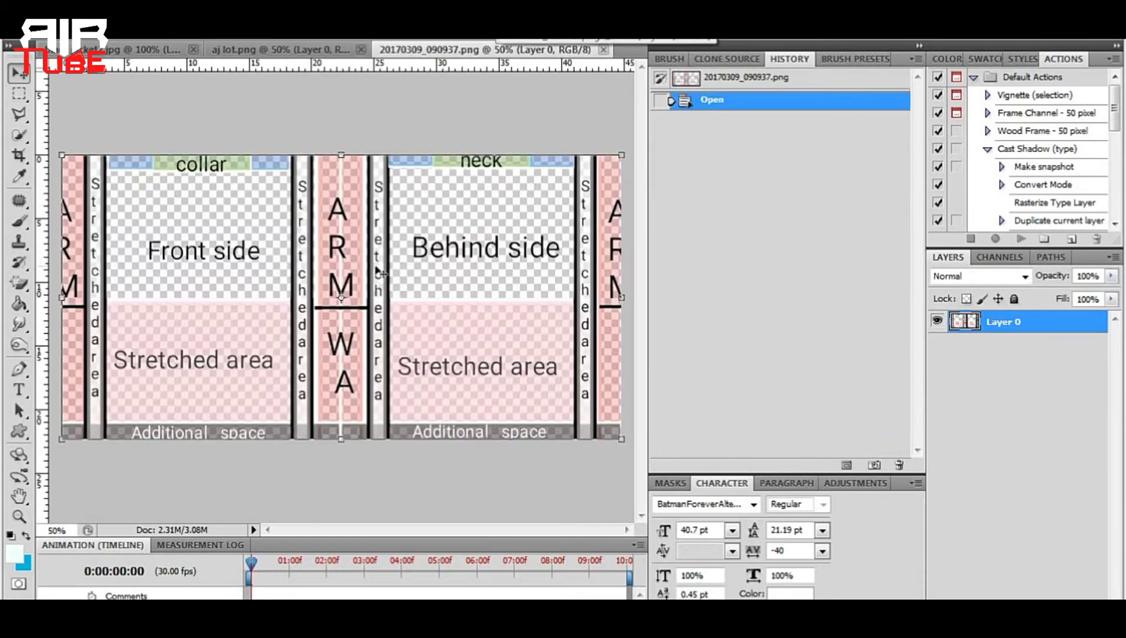
left_click_drag(373, 271, 290, 211)
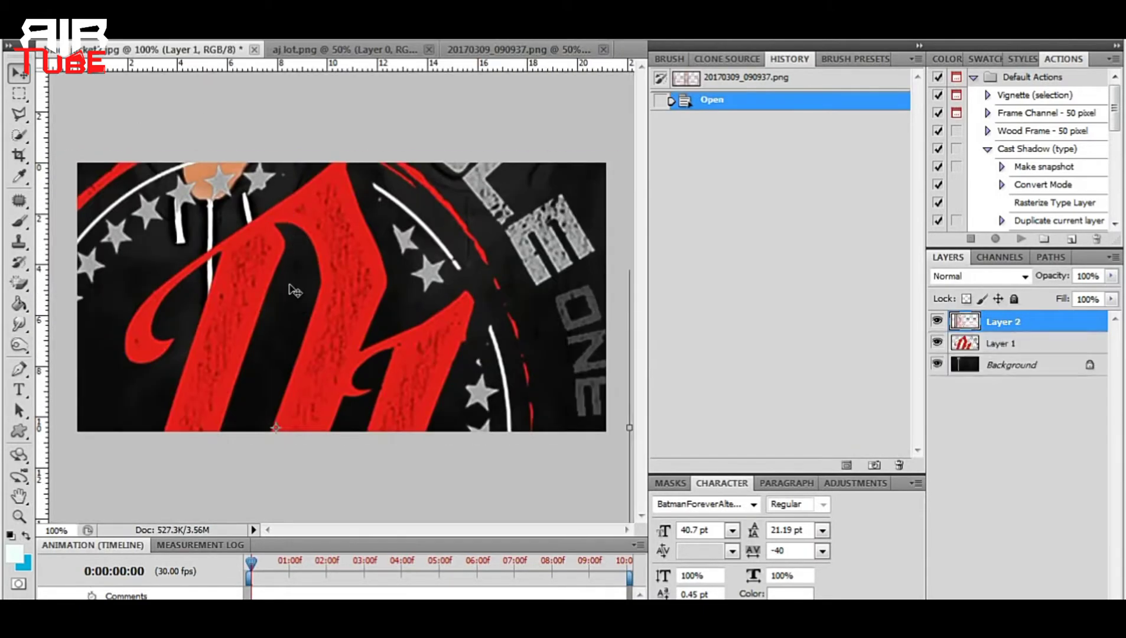
key("ctrl+minus")
key("ctrl+minus")
key("ctrl+minus")
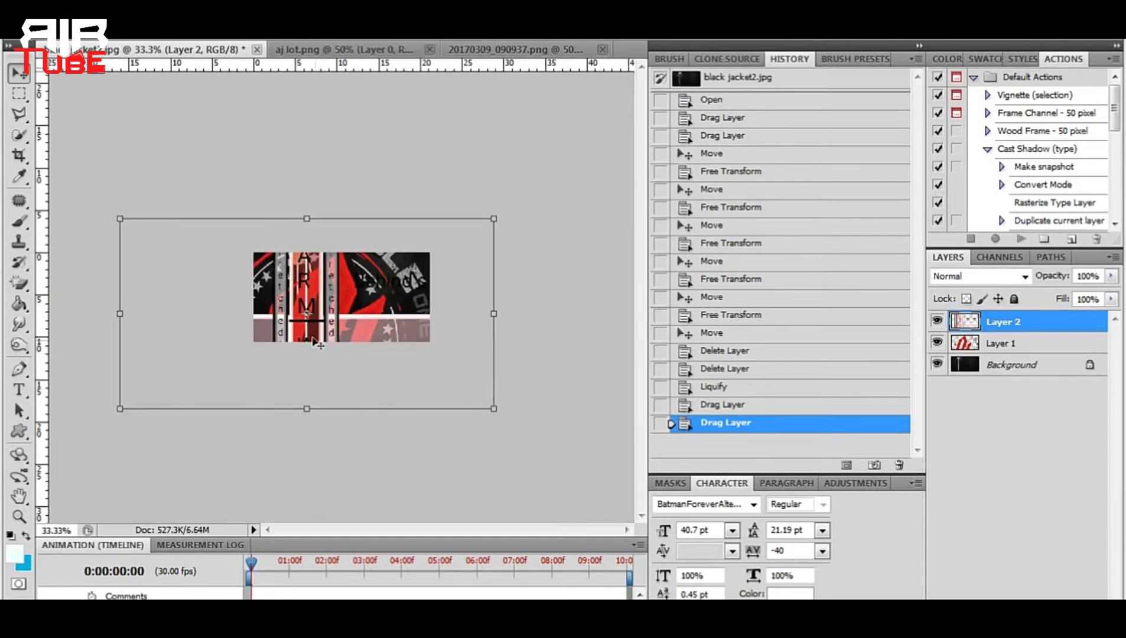
left_click_drag(317, 342, 449, 375)
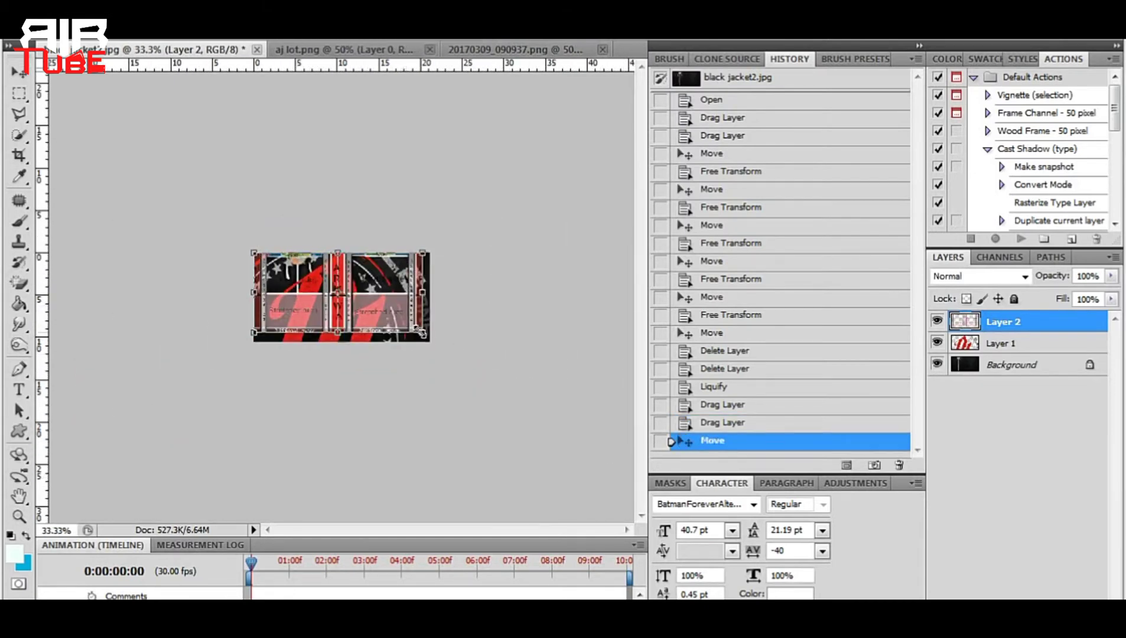
left_click_drag(423, 334, 430, 341)
key("Return")
key("ctrl+plus")
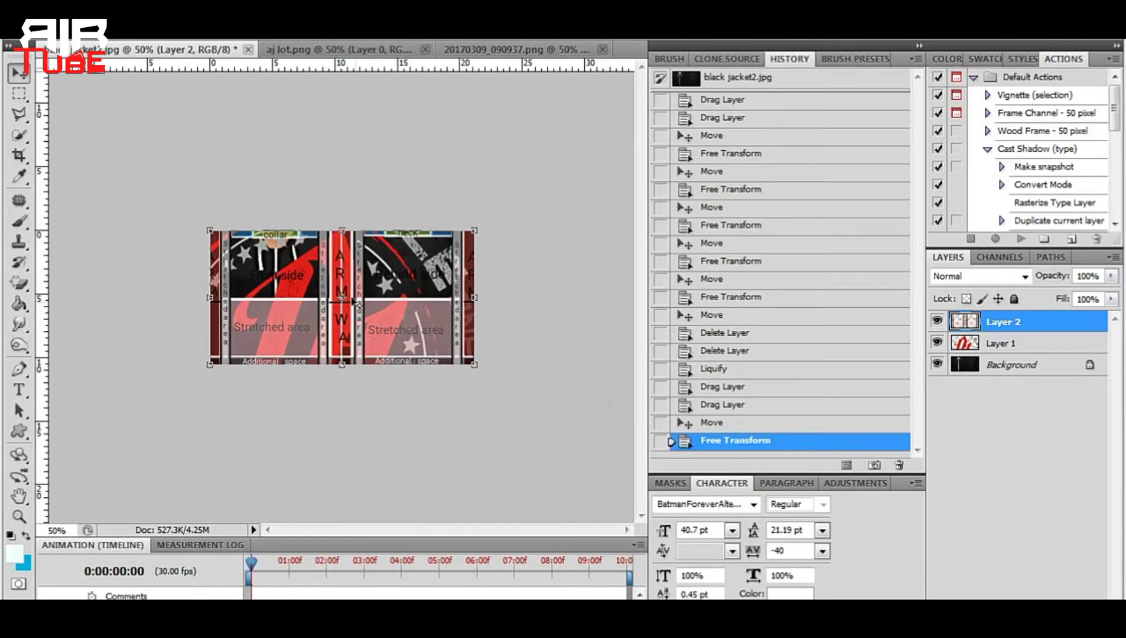
Select the P1 logo layer, scale it down over the middle arm area of the template and narrow it slightly.
right_click(276, 289)
left_click(307, 327)
left_click_drag(422, 444, 451, 341)
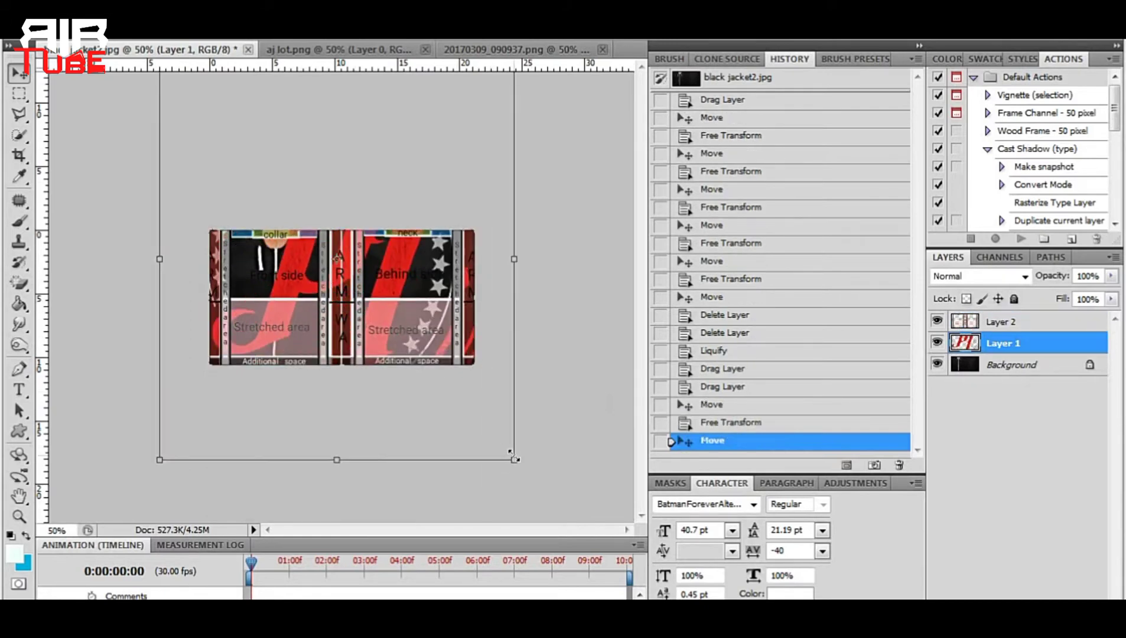
left_click_drag(512, 455, 271, 164)
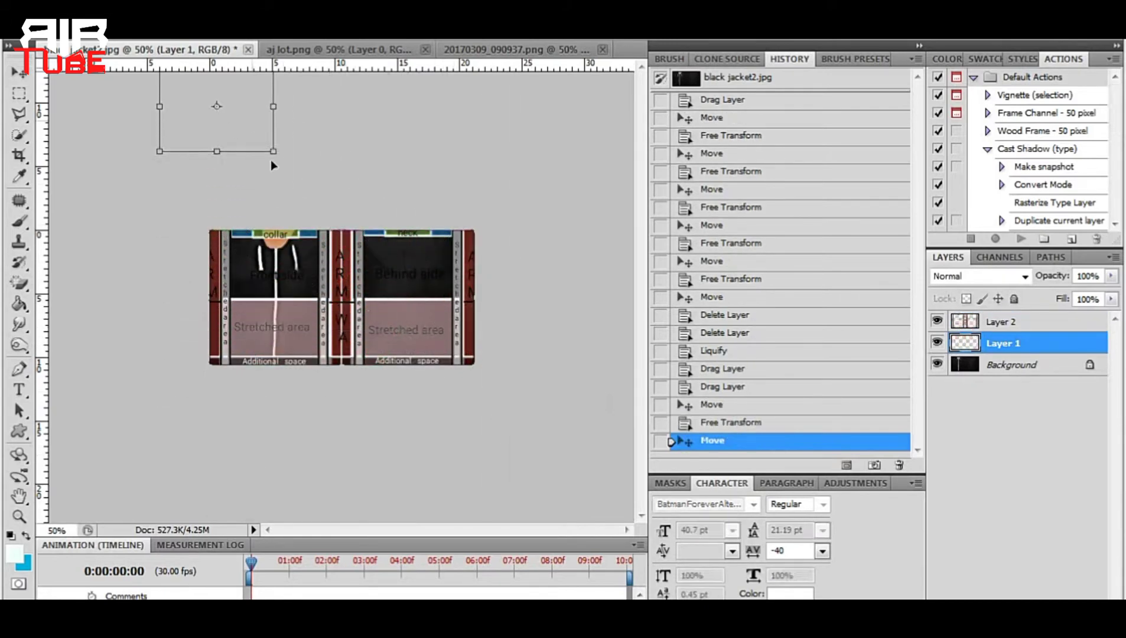
left_click_drag(253, 127, 393, 333)
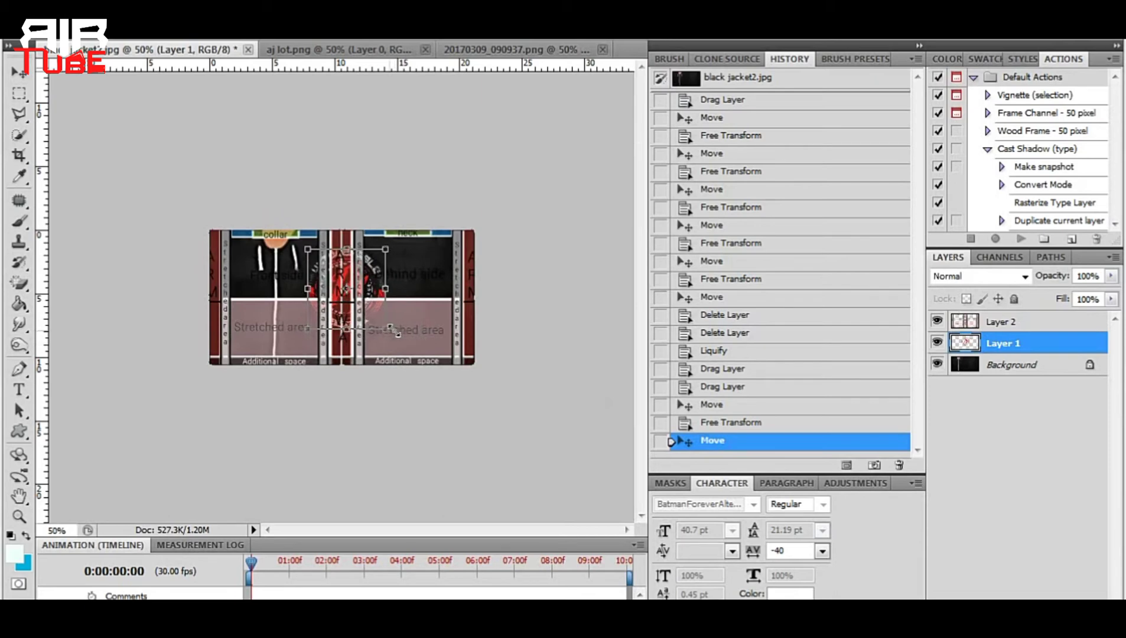
key("Return")
key("ctrl+plus")
key("ctrl+plus")
key("ctrl+minus")
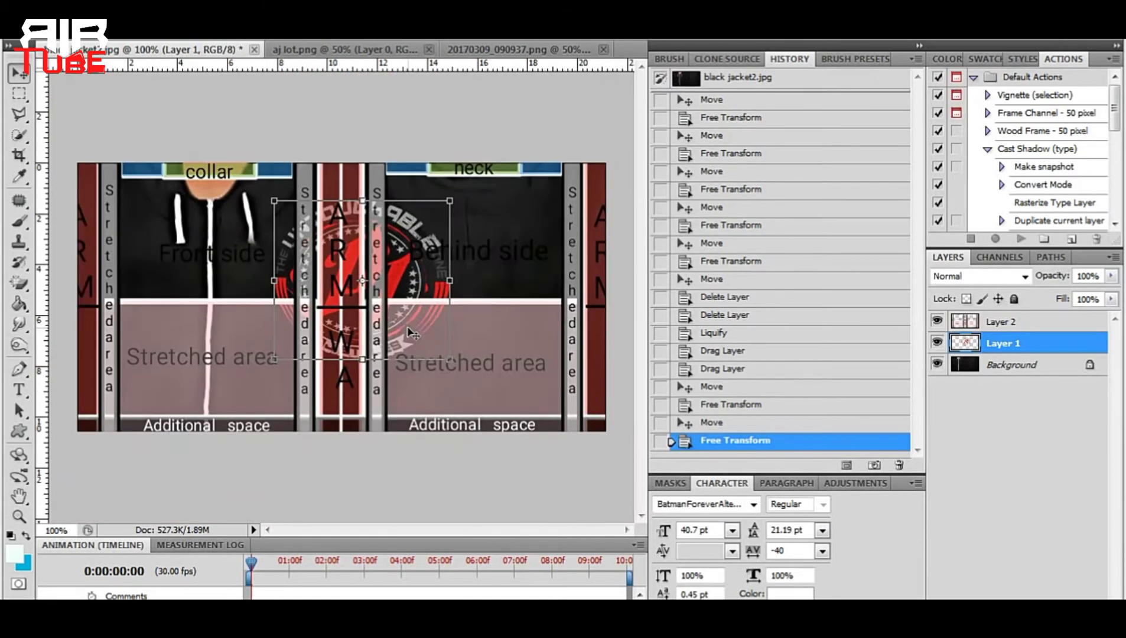
left_click_drag(455, 280, 443, 280)
key("Return")
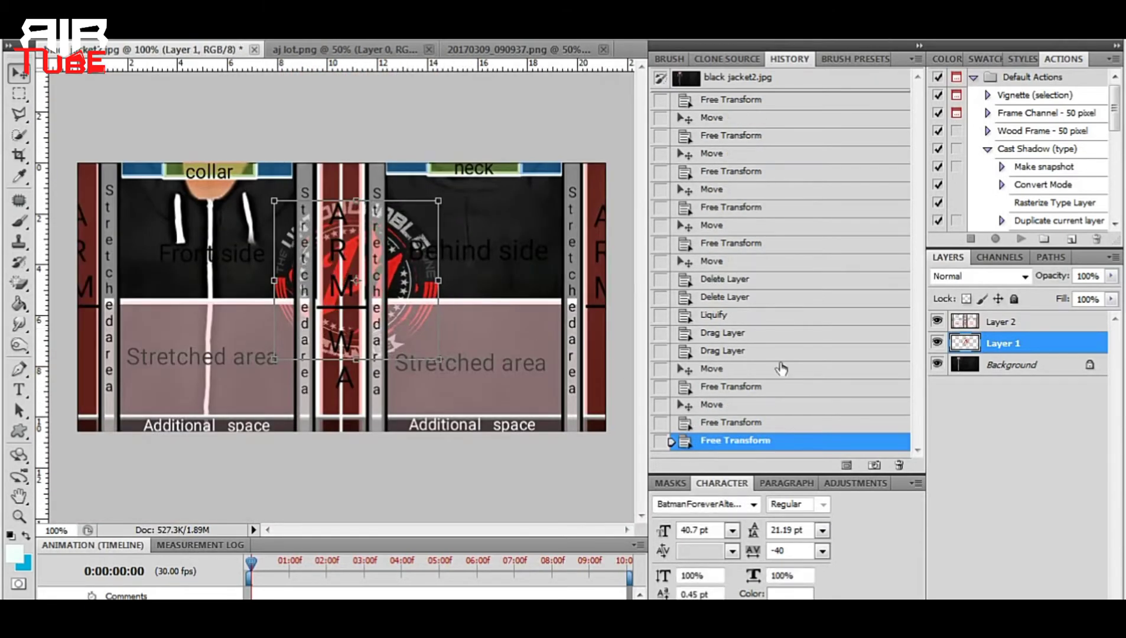
Move the P1 logo onto the jacket's back, with the template layer hidden during the move and shown again.
key("ctrl+plus")
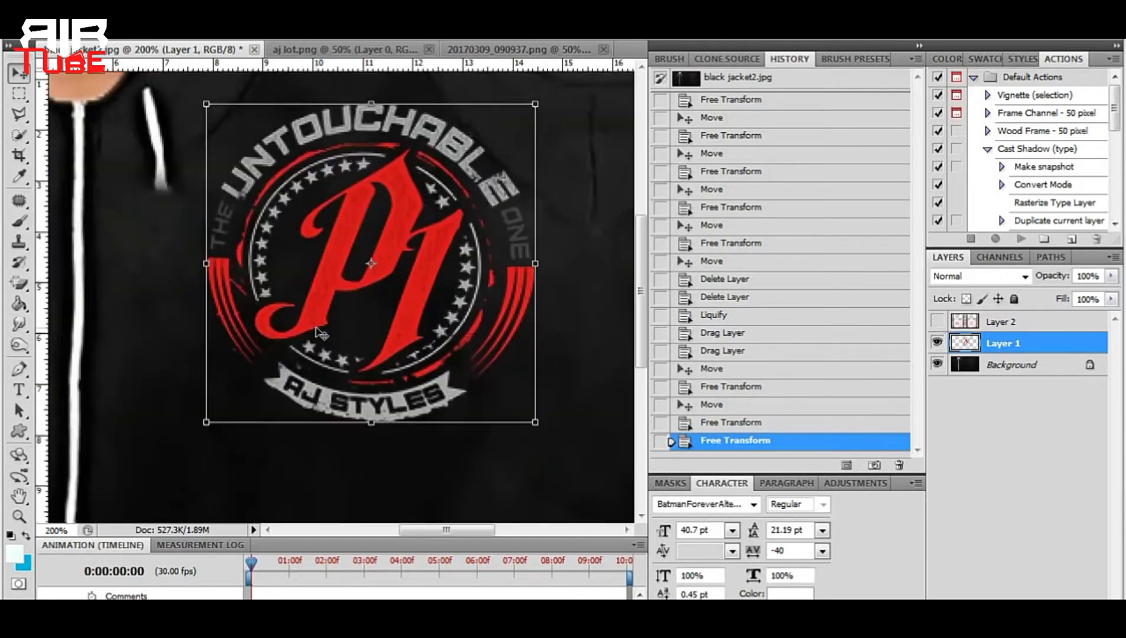
key("ctrl+minus")
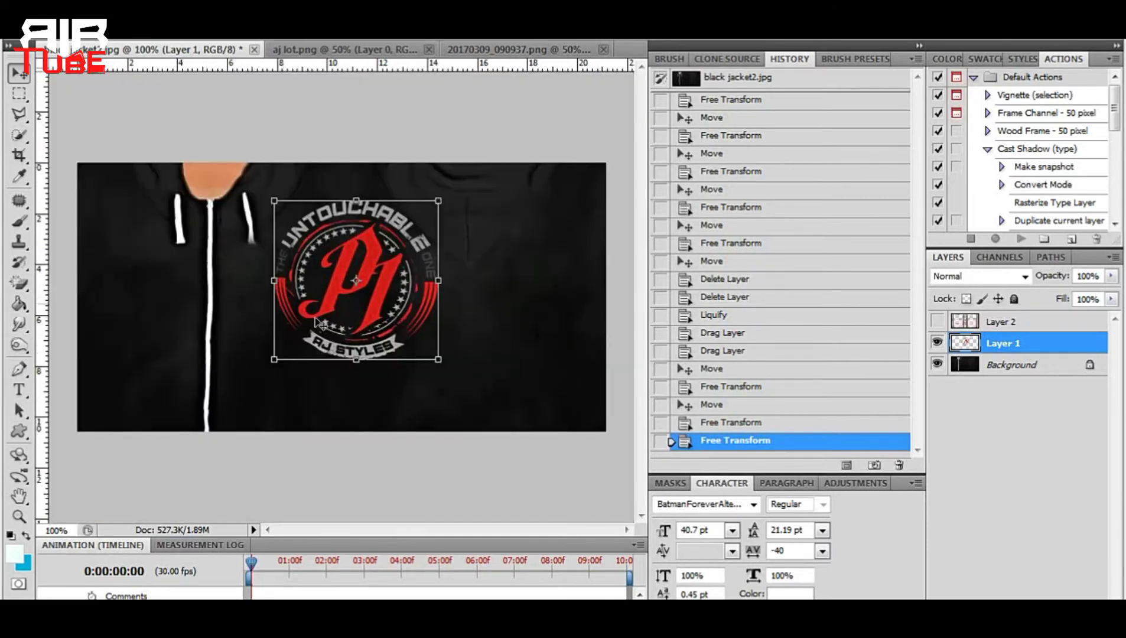
left_click_drag(319, 322, 508, 313)
left_click(937, 321)
Scale the P1 logo down to fit the template's Behind side panel and nudge it slightly left.
key("ctrl+t")
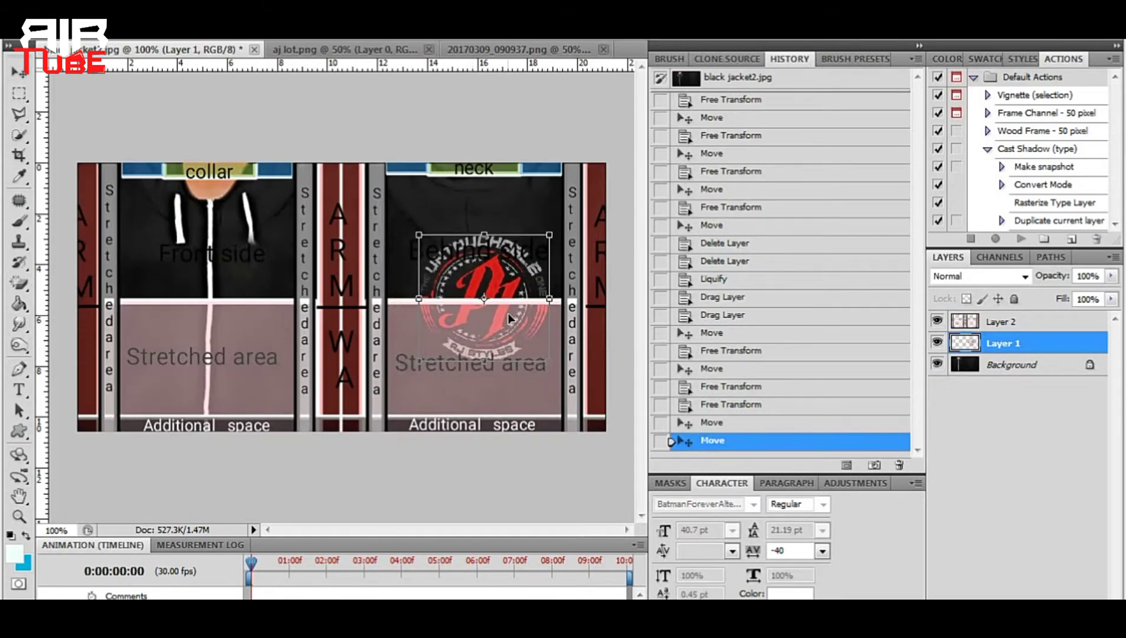
left_click_drag(482, 234, 484, 236)
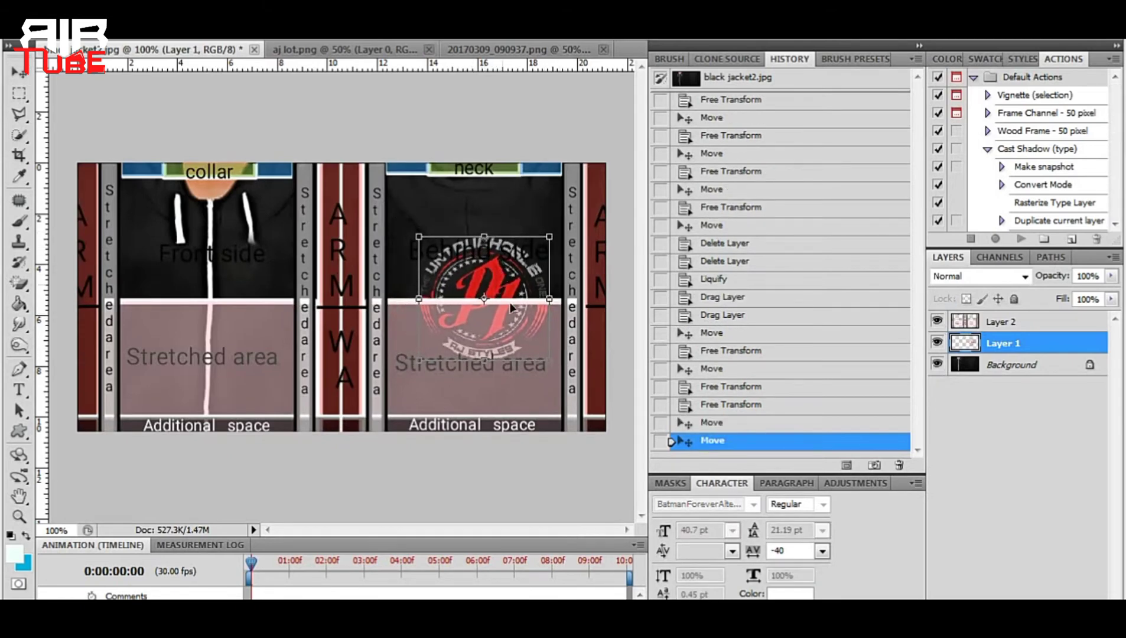
key("Left")
key("Left")
key("Left")
key("Left")
key("Left")
key("Left")
key("Return")
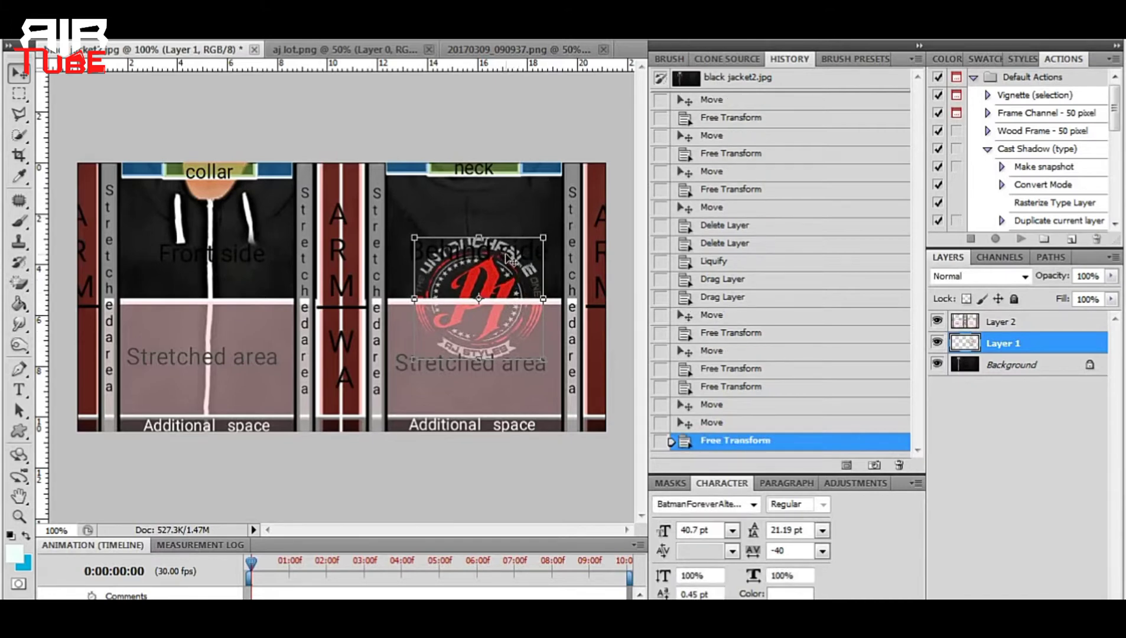
Duplicate the P1 logo onto the template's Front side panel and shrink it to fit right of the zipper.
left_click_drag(512, 260, 304, 232, "alt")
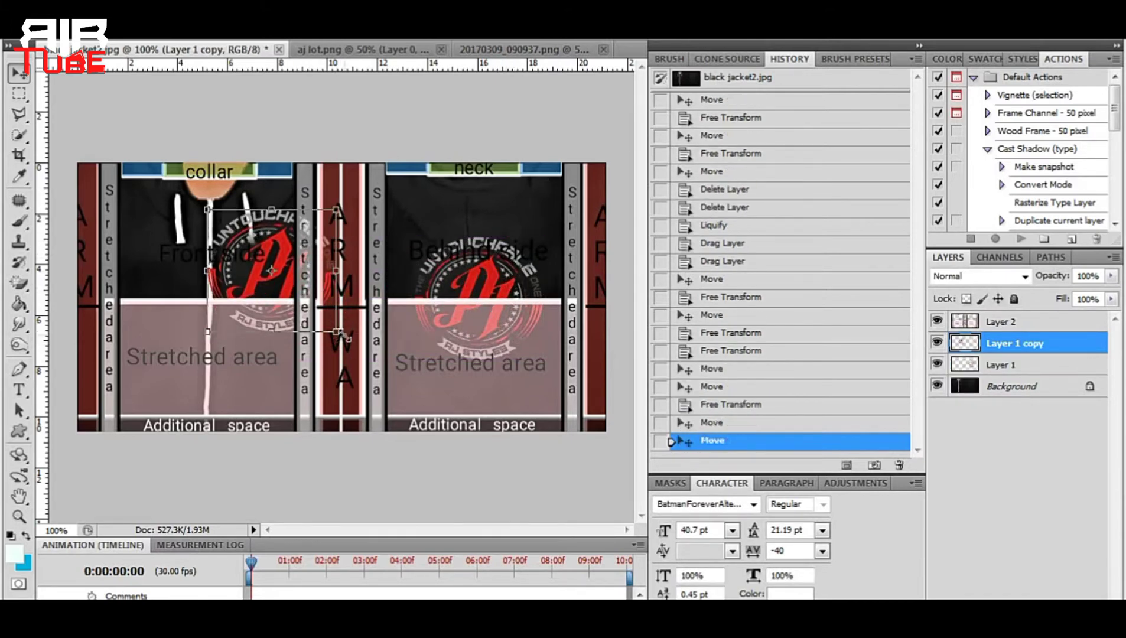
left_click_drag(344, 335, 298, 305)
key("ctrl+plus")
key("ctrl+plus")
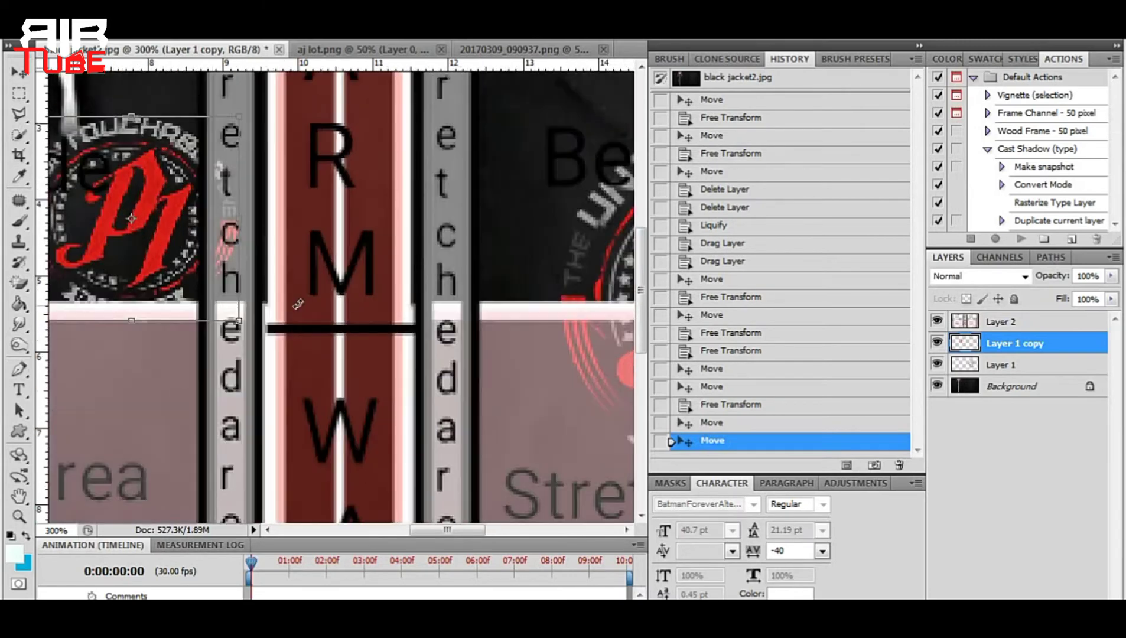
left_click_drag(170, 274, 464, 391)
left_click_drag(413, 358, 379, 355)
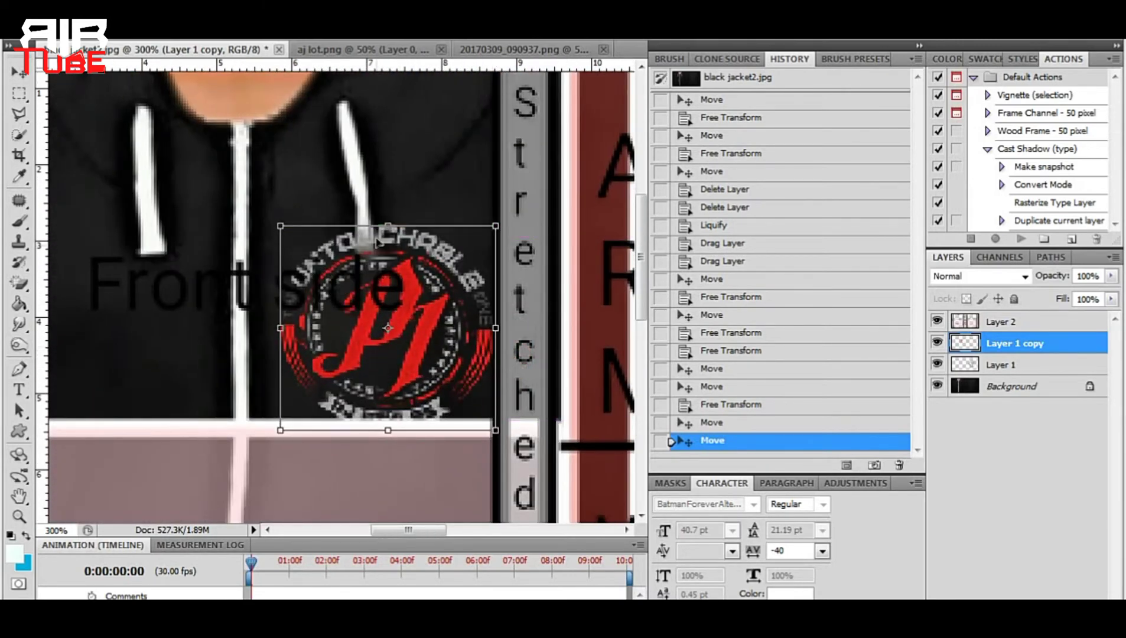
left_click_drag(388, 225, 387, 252)
left_click_drag(426, 369, 427, 359)
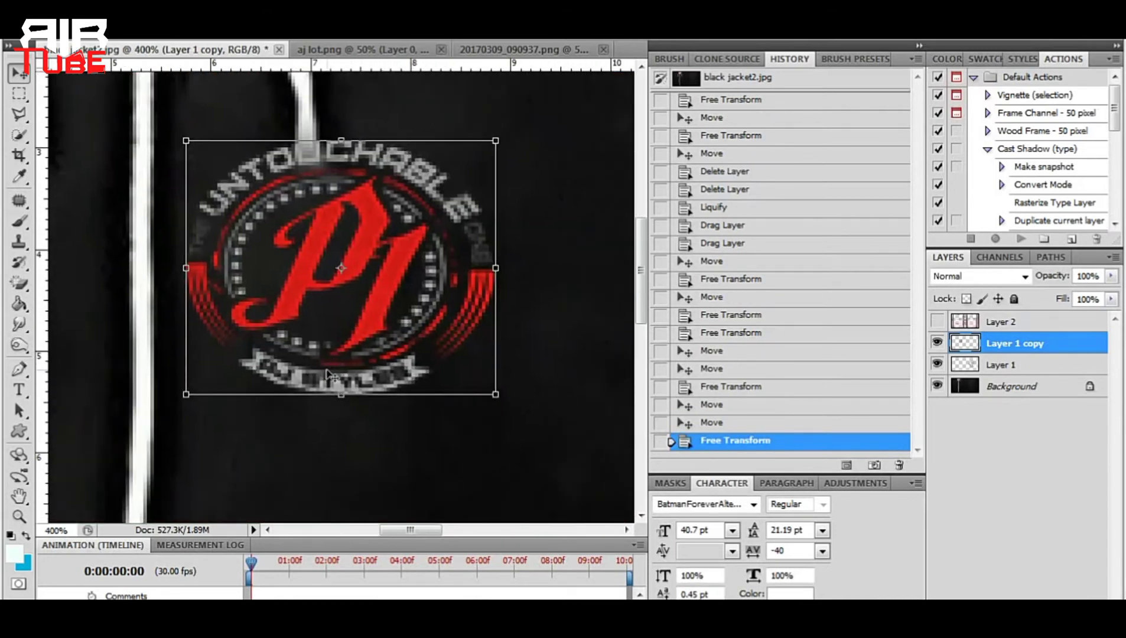
With the template layer hidden, erase the ring, stars and lettering around the red P1 on the front logo copy using a small eraser.
left_click_drag(330, 375, 363, 355)
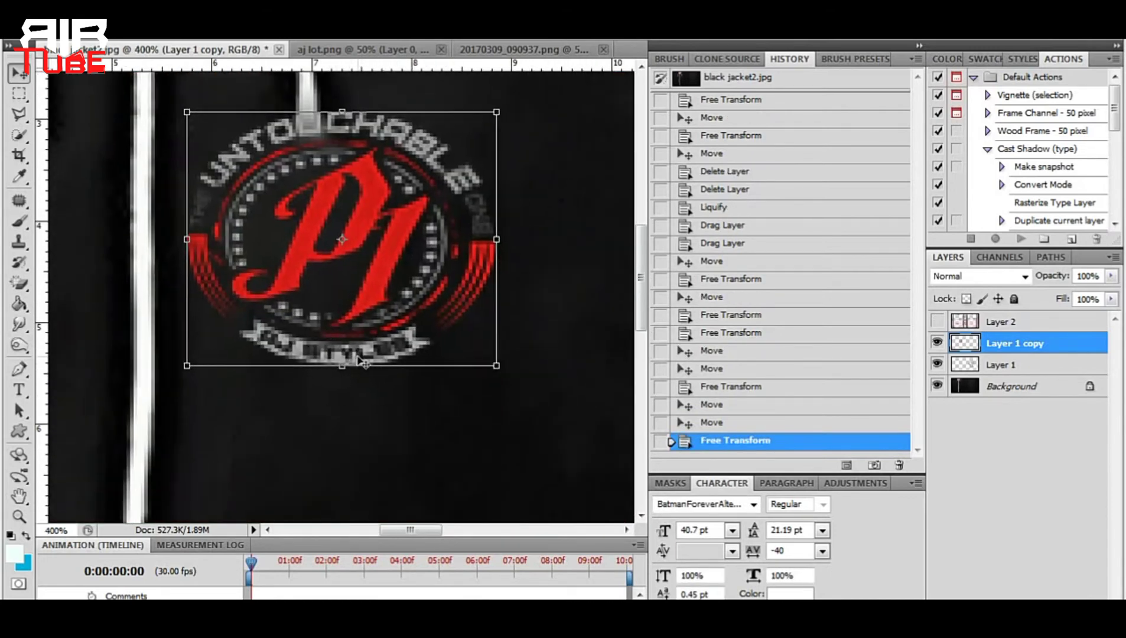
scroll(359, 359, "up", 3)
key("e")
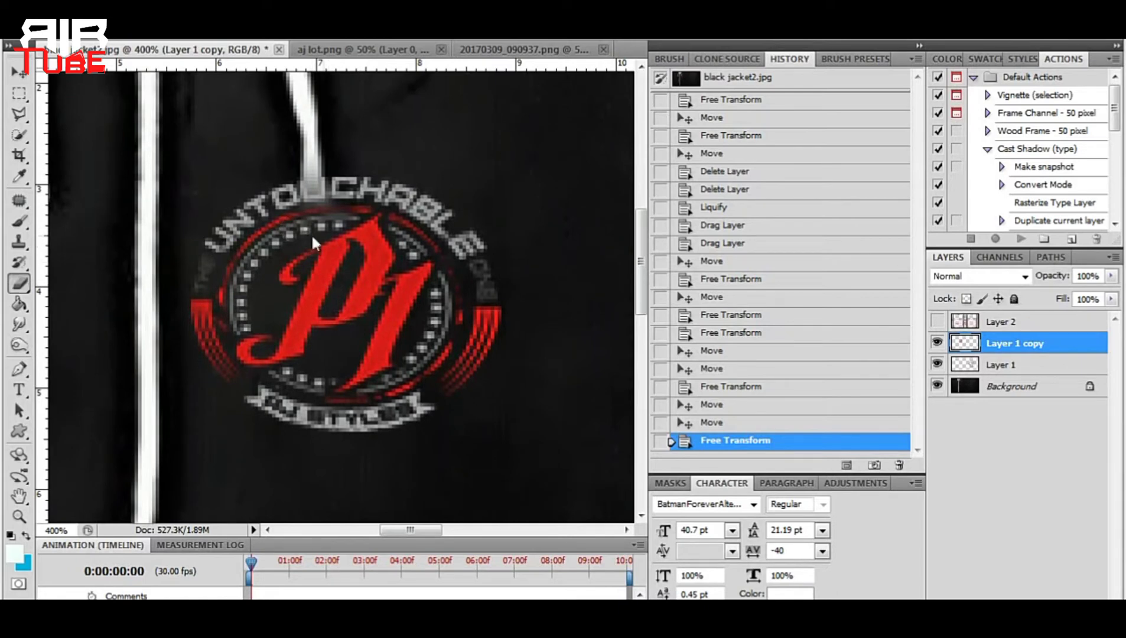
right_click(473, 258)
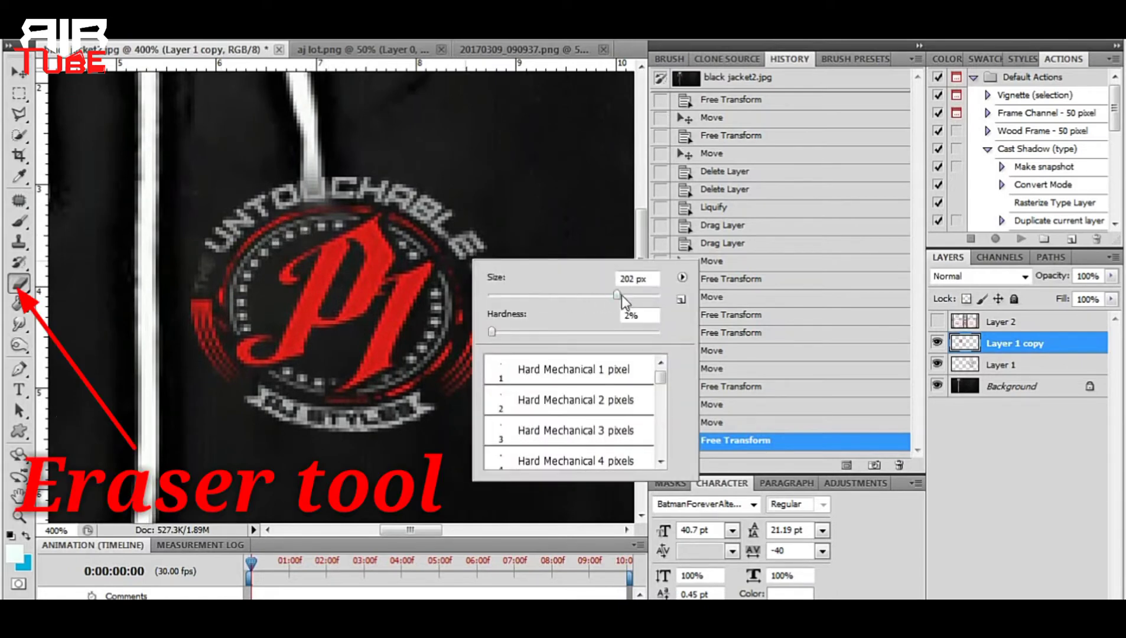
left_click_drag(237, 223, 277, 264)
key("ctrl+z")
right_click(249, 228)
left_click(288, 300)
mouse_move(207, 275)
left_mouse_down()
mouse_move(226, 201)
mouse_move(230, 241)
mouse_move(259, 210)
left_mouse_up()
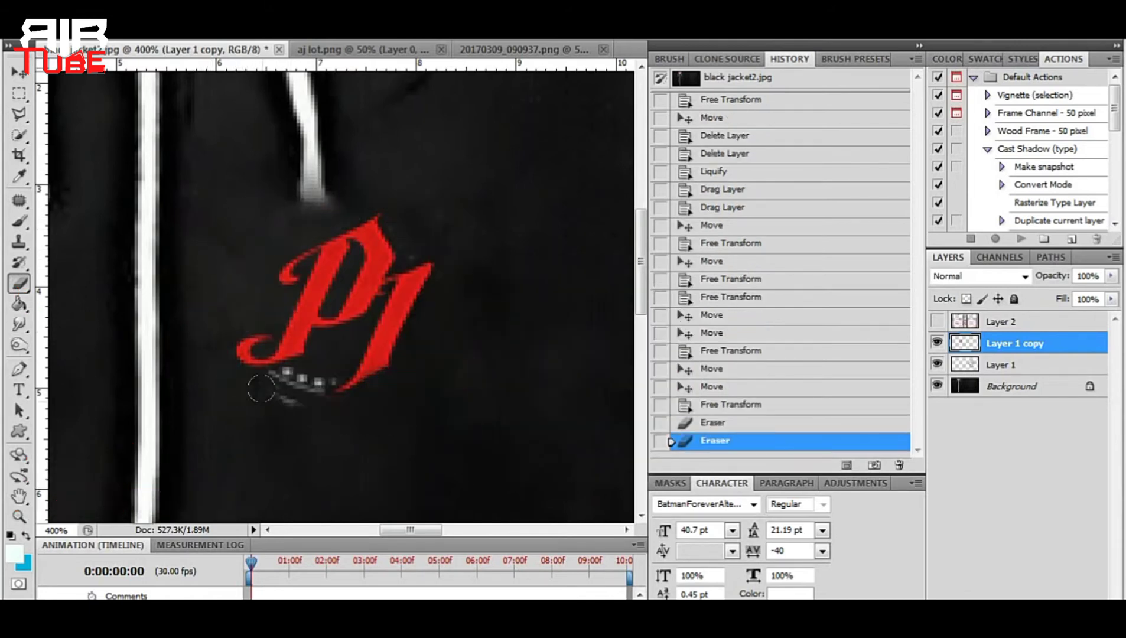
left_click_drag(261, 388, 299, 384)
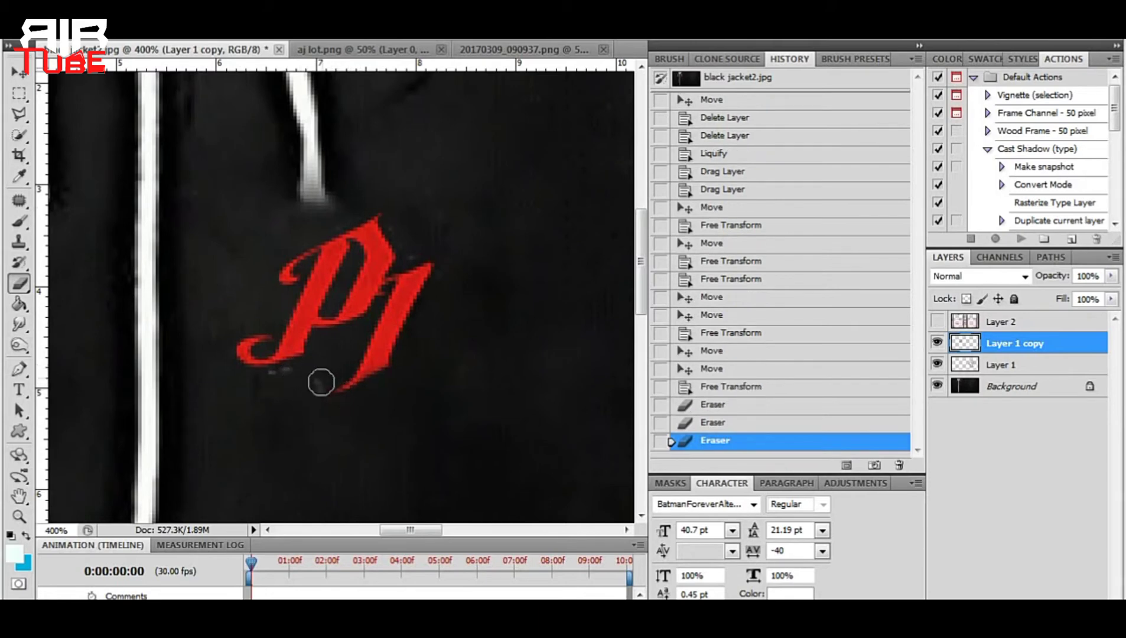
left_click_drag(297, 378, 277, 383)
key("v")
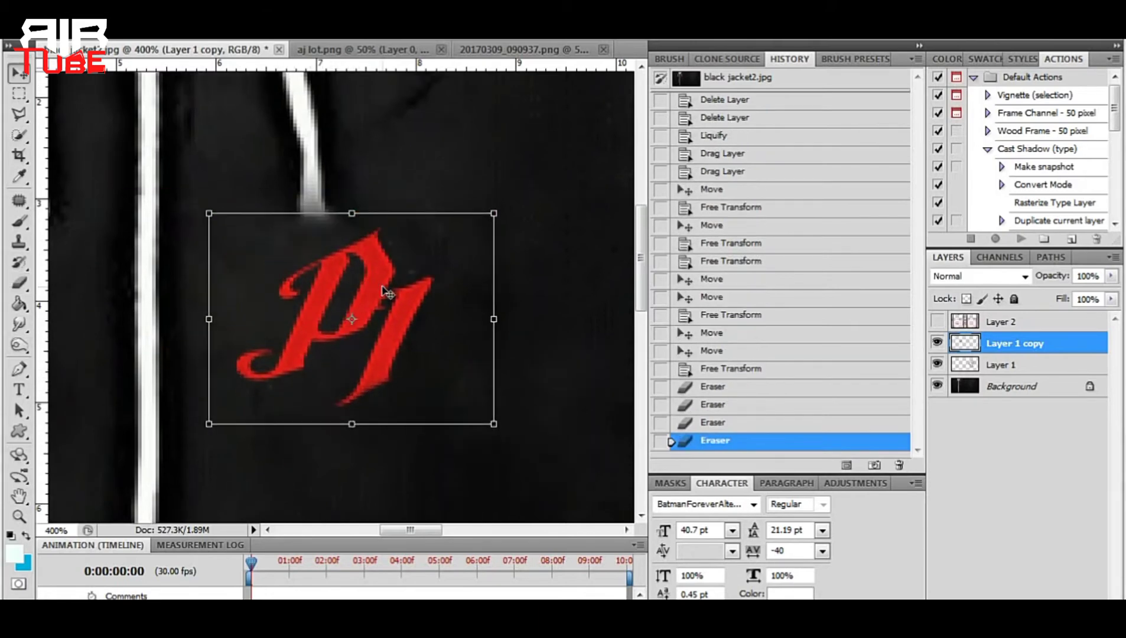
Copy the back hood area, outlined with the Pen tool, from the Background onto a new layer directly above the back P1 logo.
key("ctrl+minus")
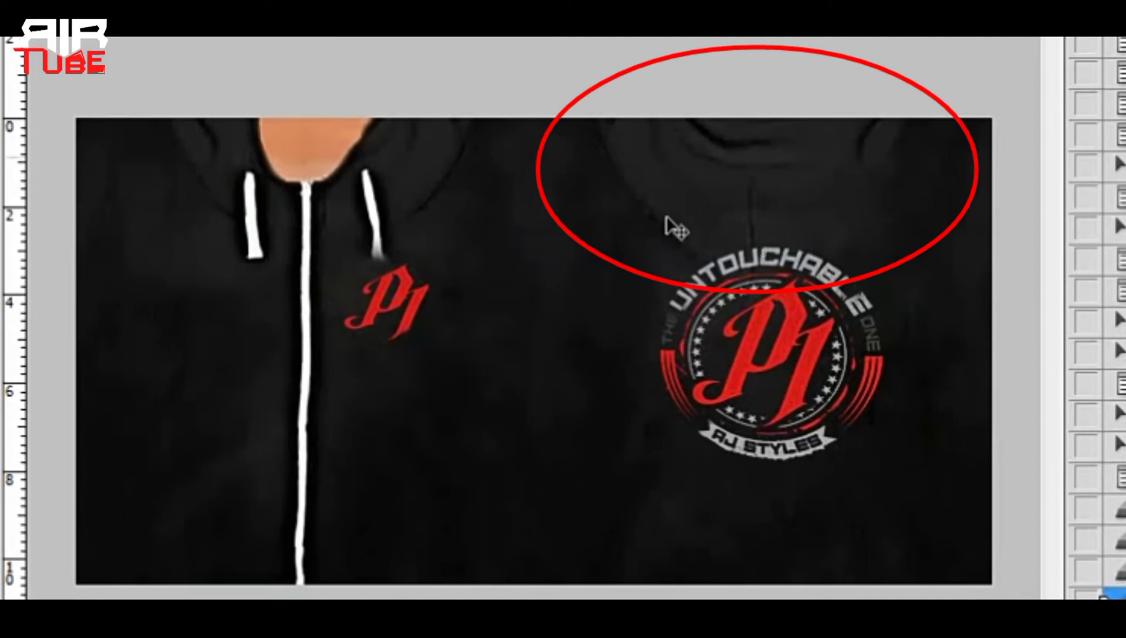
key("ctrl+plus")
key("ctrl+plus")
left_click_drag(844, 282, 402, 344)
key("ctrl+minus")
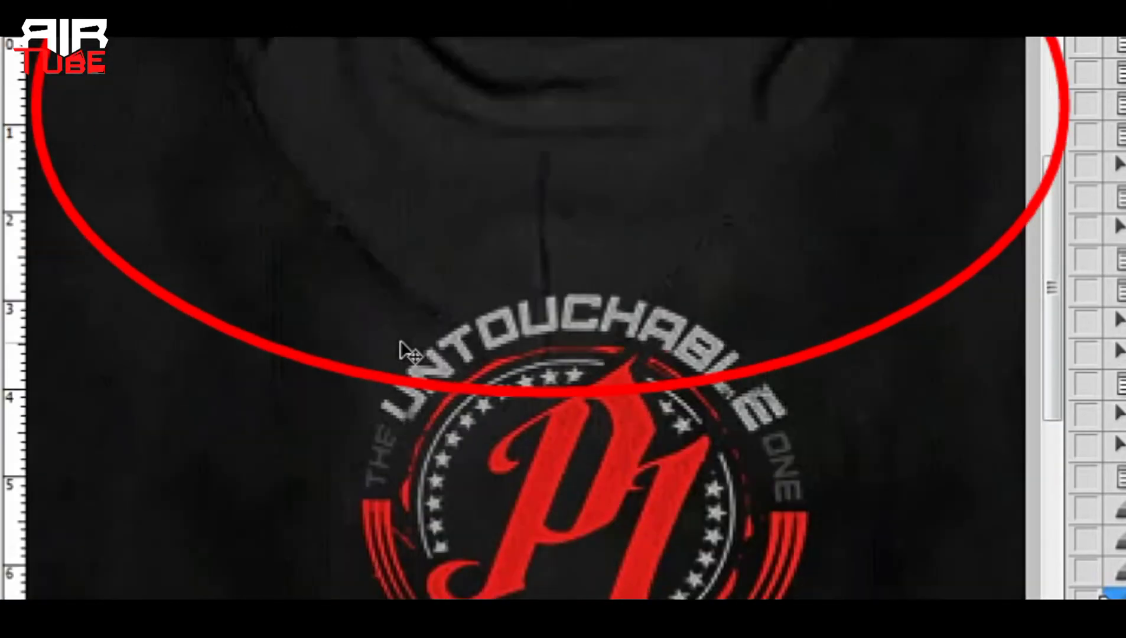
right_click(598, 487)
left_click(630, 508)
left_click_drag(637, 497, 615, 485)
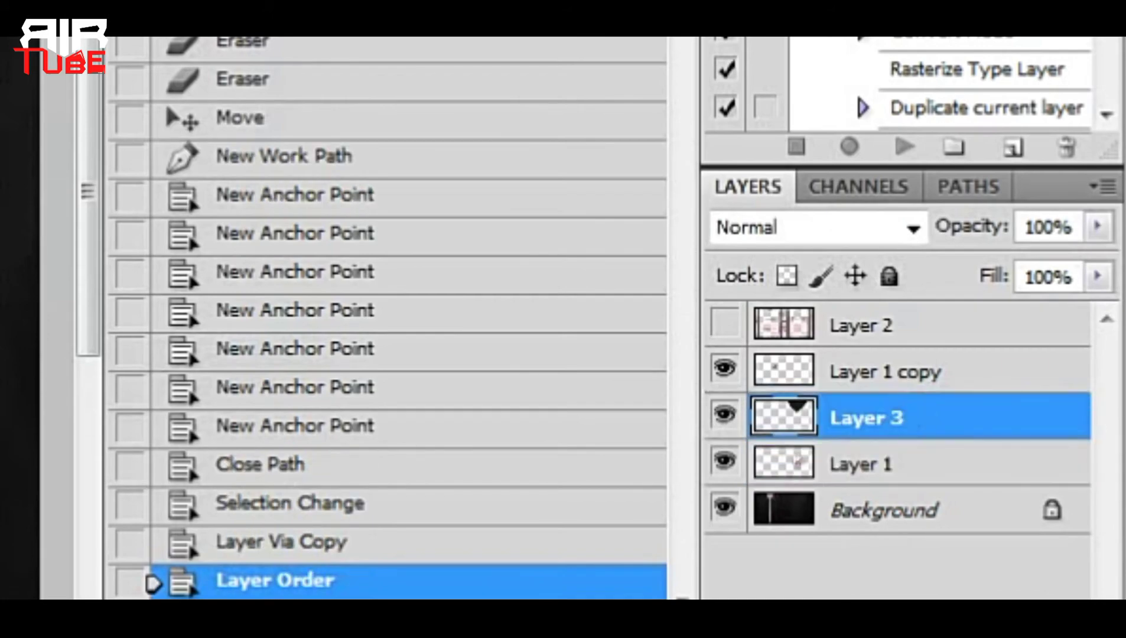
left_click(885, 510)
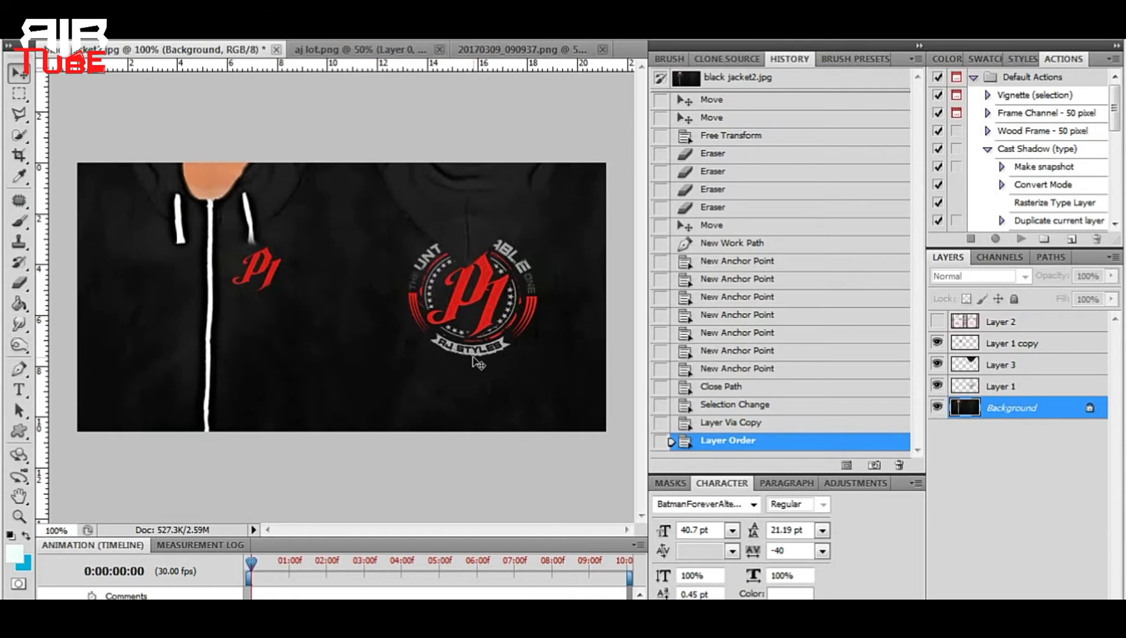
Set the blending mode of the P1 logo on the jacket's back to Overlay.
key("ctrl+plus")
left_click_drag(440, 352, 289, 362)
left_click_drag(342, 333, 276, 362)
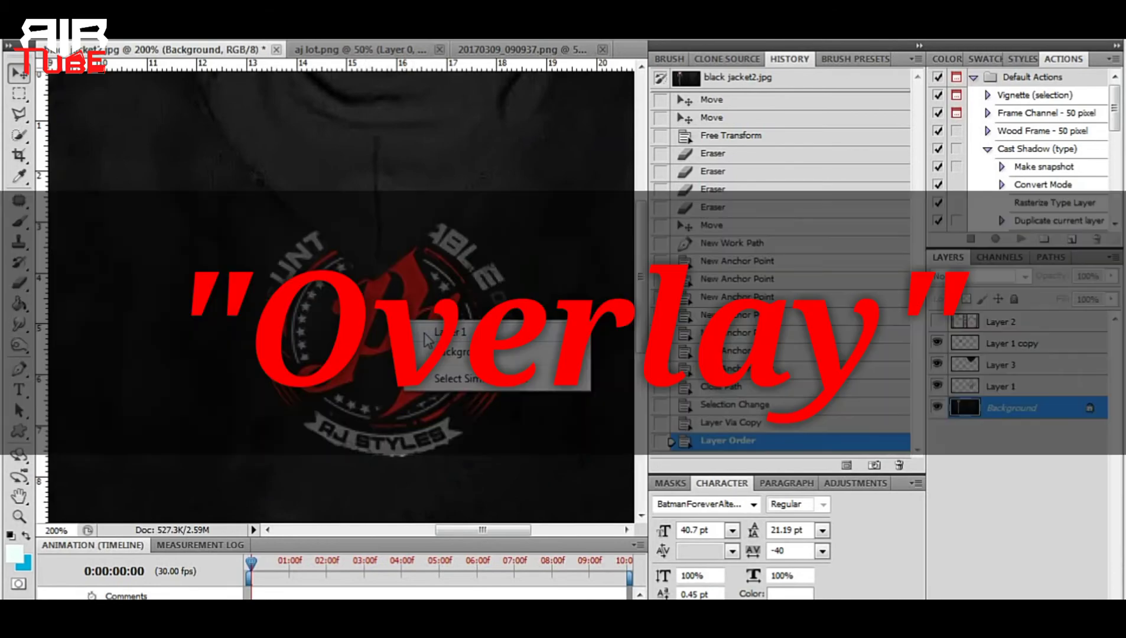
left_click(409, 324)
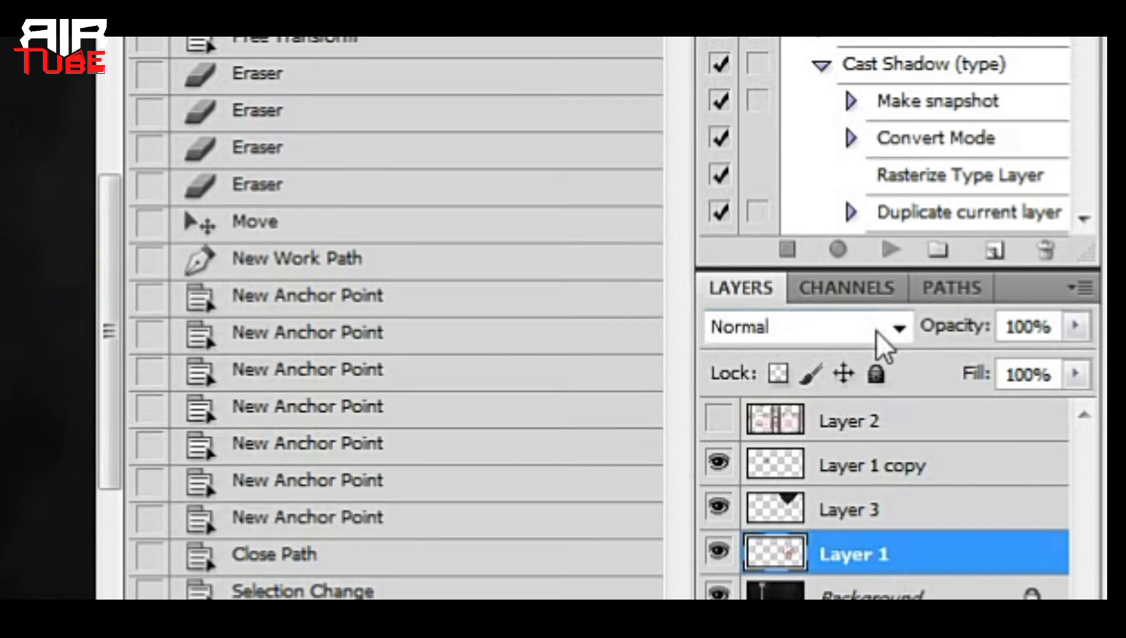
left_click(877, 332)
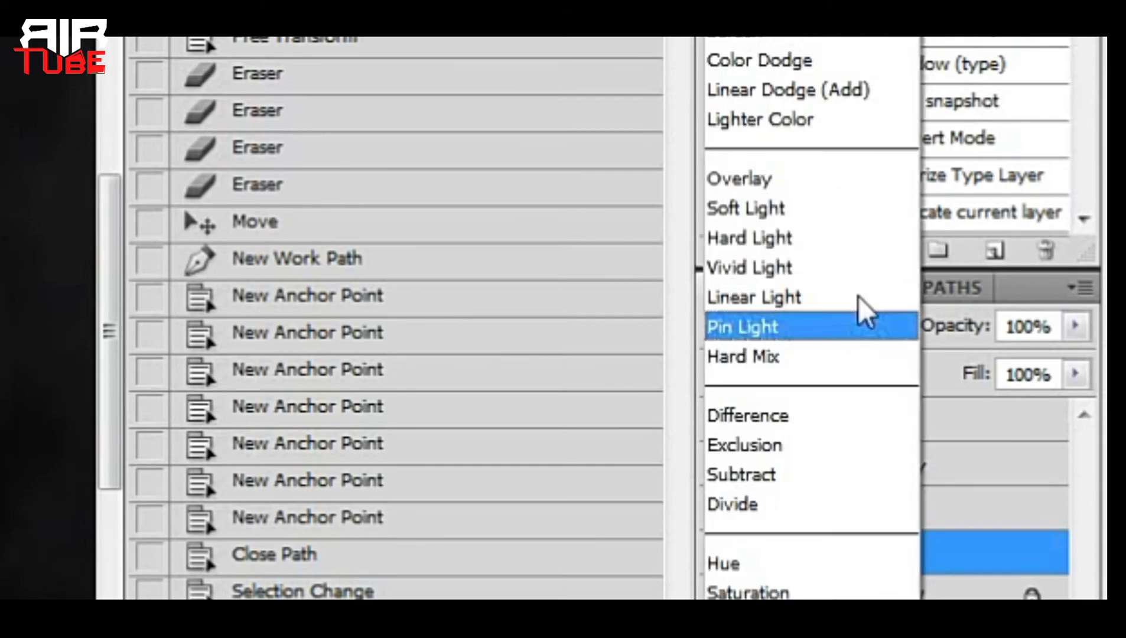
left_click(774, 179)
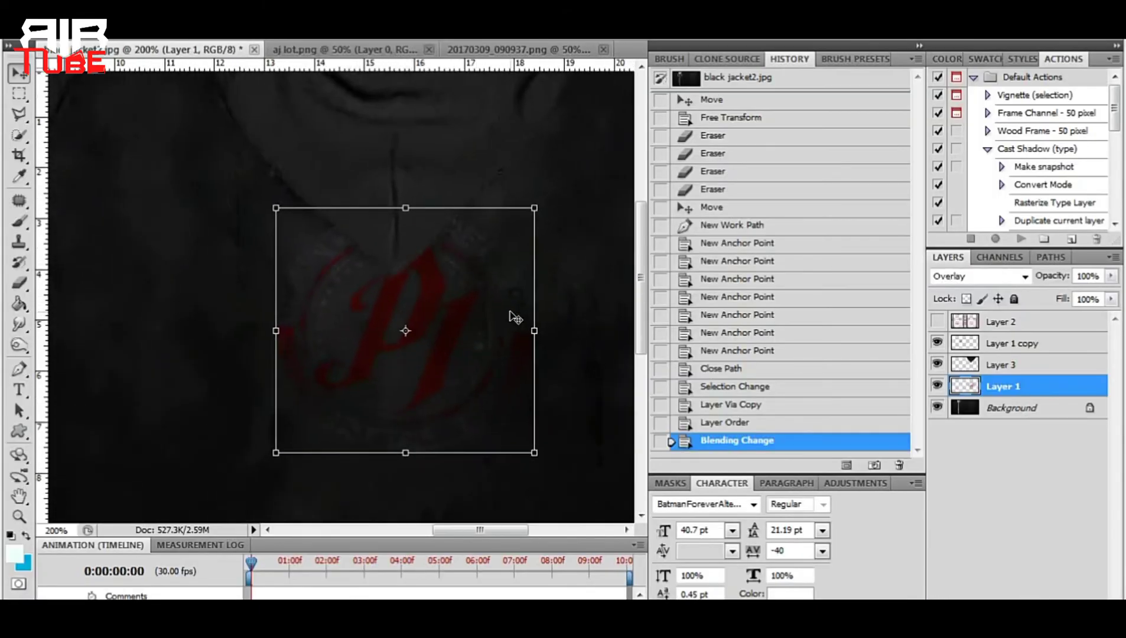
Set the blending mode of the small front P1 logo to Overlay and reselect the Background layer.
key("ctrl+minus")
right_click(253, 283)
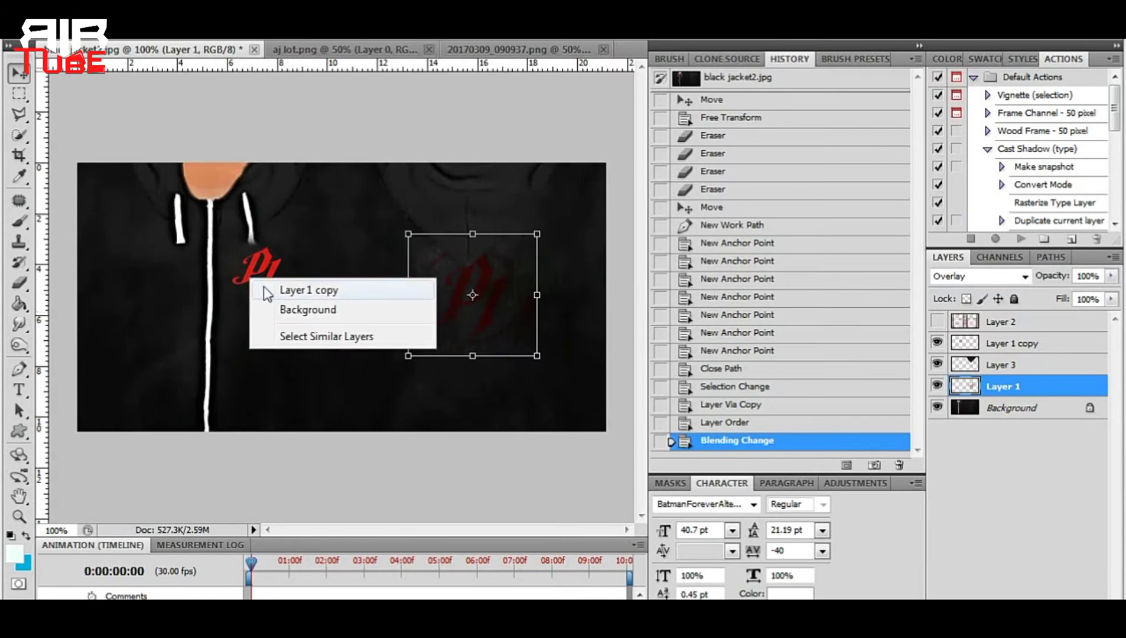
left_click(284, 221)
left_click(1008, 278)
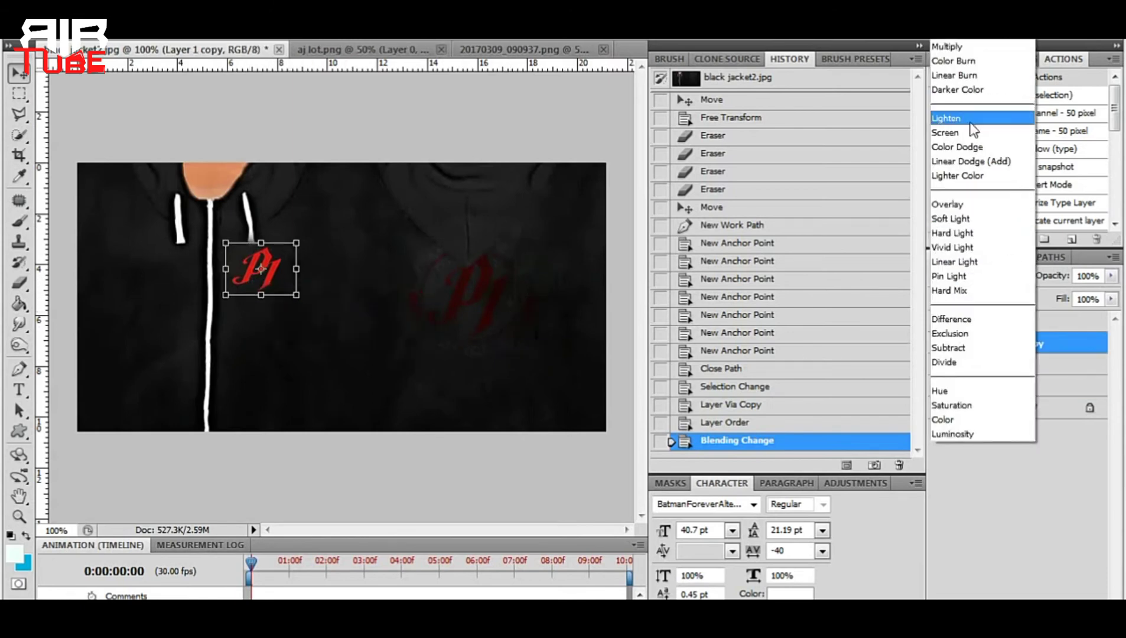
left_click(966, 91)
right_click(570, 296)
left_click(395, 262)
Duplicate the back P1 logo layer twice in place to strengthen its Overlay colour, and reselect the Background layer.
key("ctrl+plus")
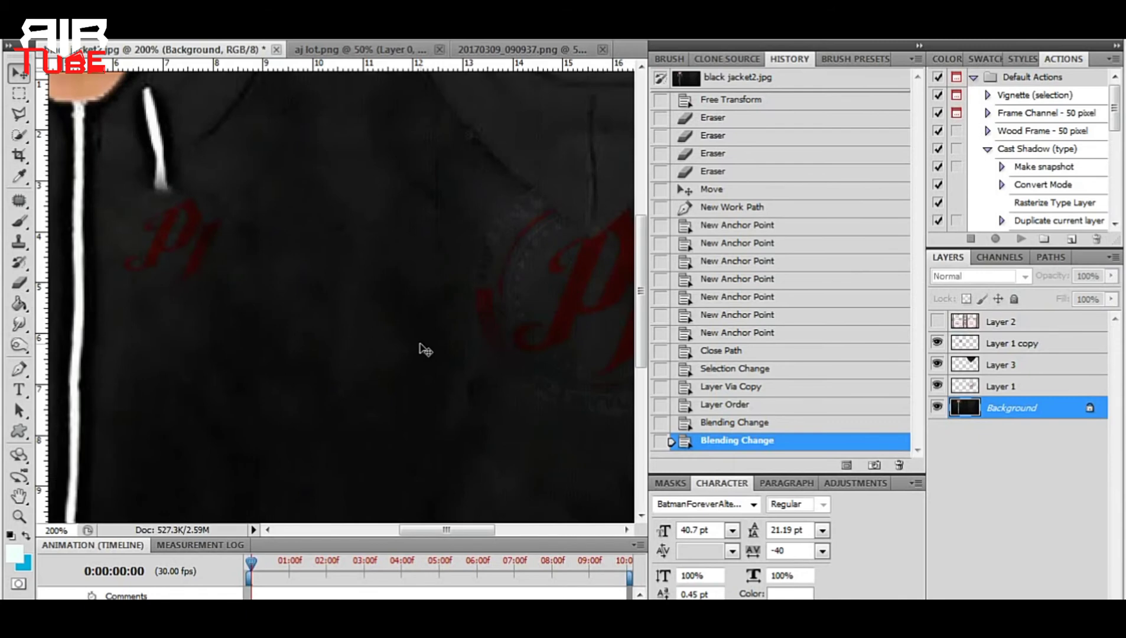
left_click_drag(485, 327, 269, 287)
key("ctrl+plus")
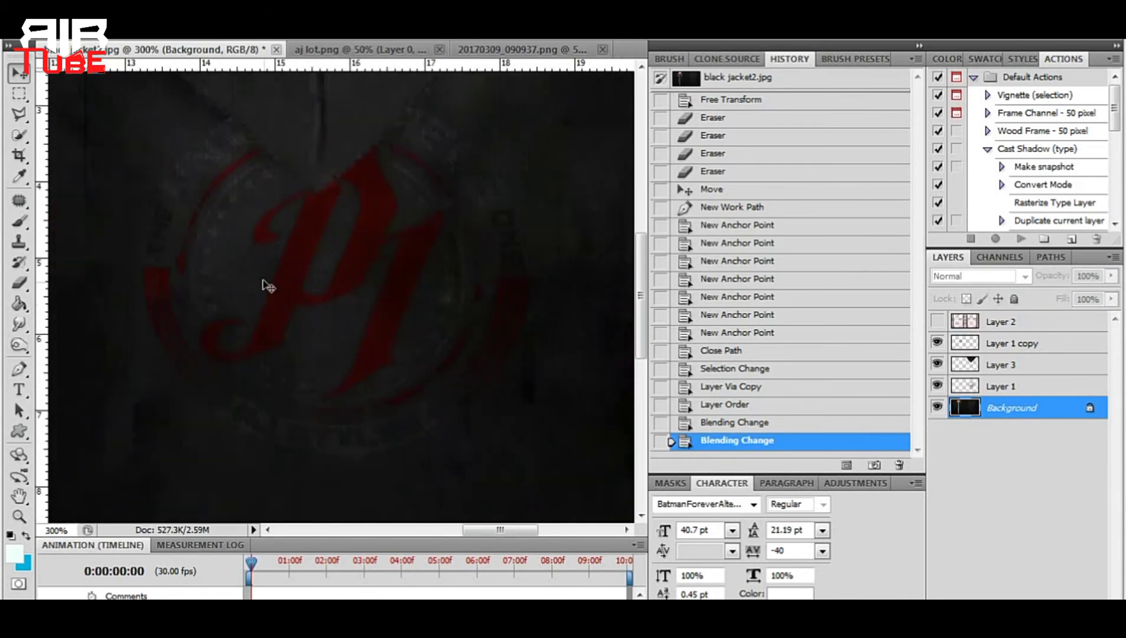
right_click(390, 322)
left_click(417, 322)
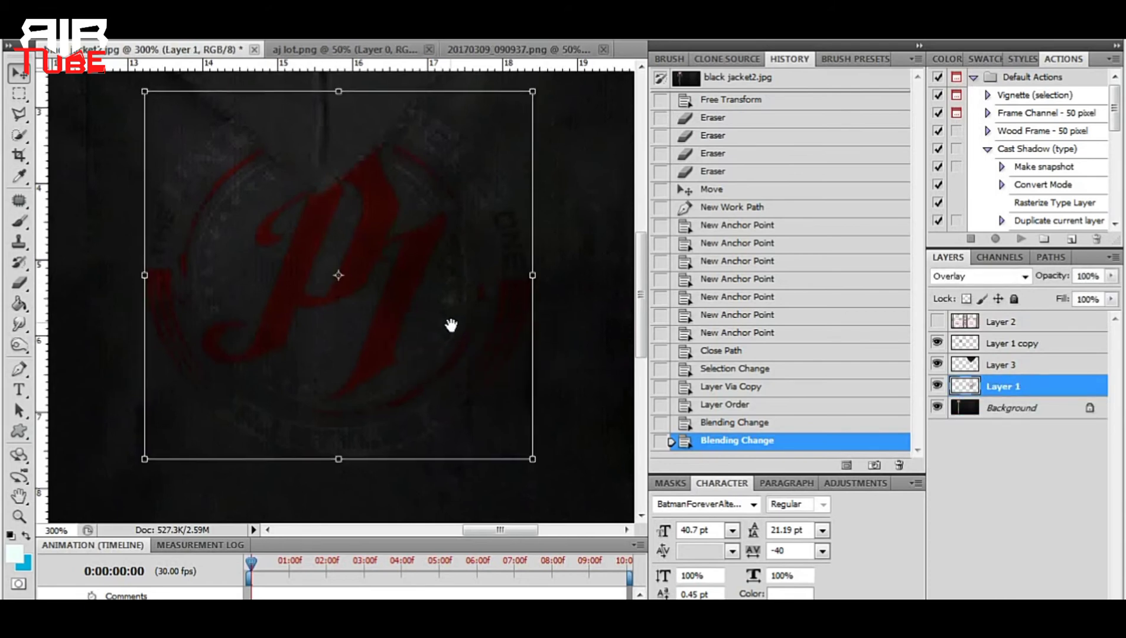
mouse_move(447, 322)
left_mouse_down()
mouse_move(463, 372)
mouse_move(466, 322)
left_mouse_up()
key("ctrl+minus")
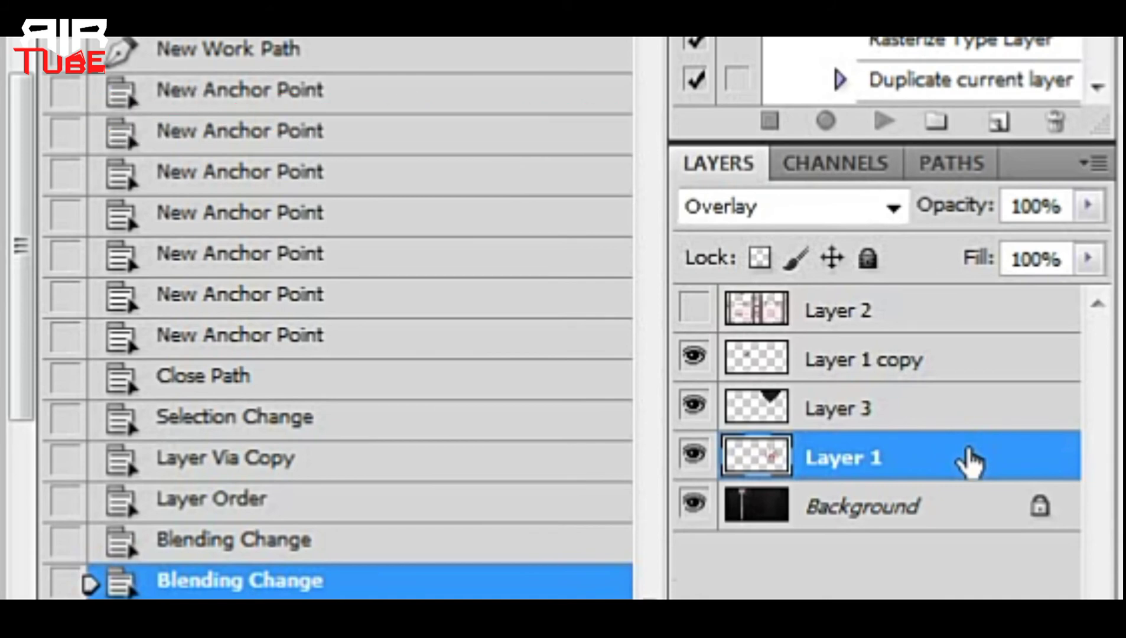
key("ctrl+j")
key("ctrl+t")
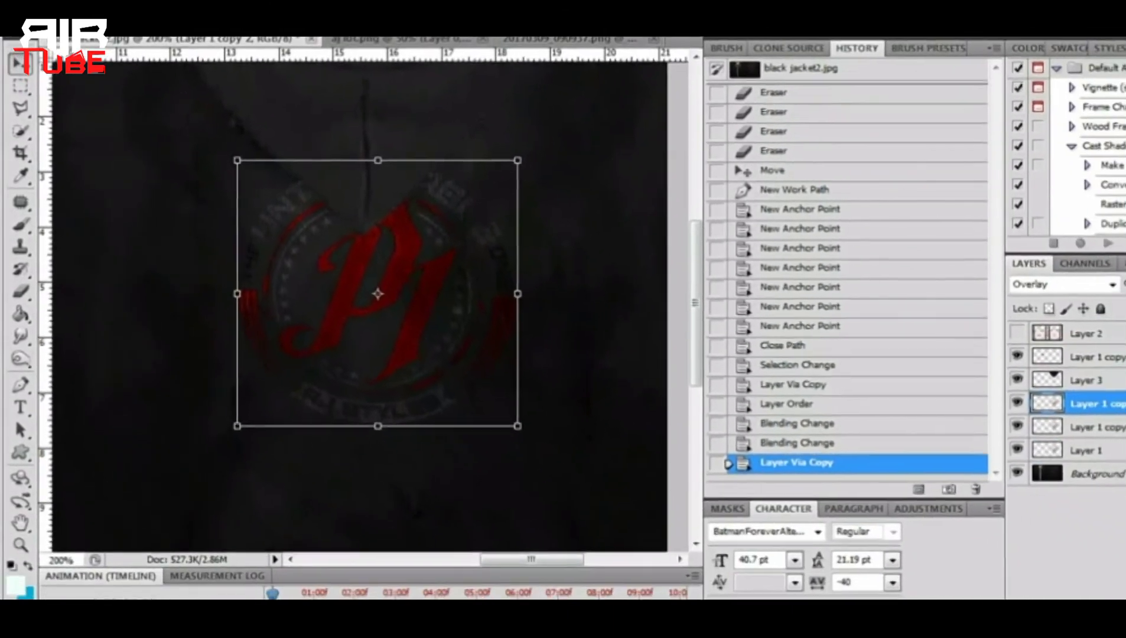
key("ctrl+j")
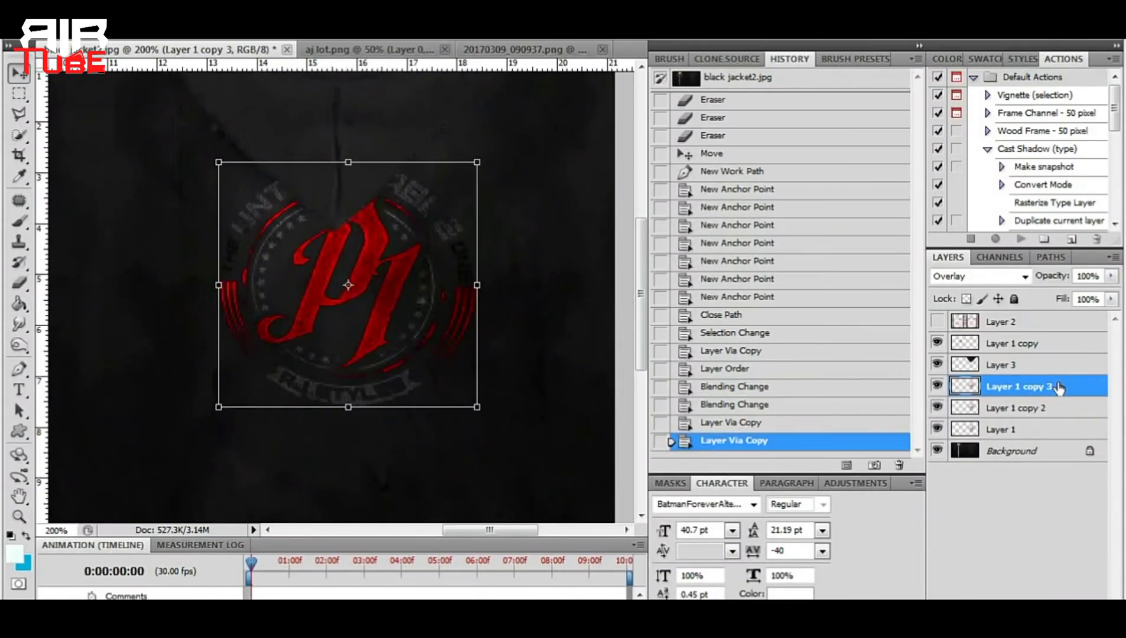
right_click(149, 214)
left_click(204, 222)
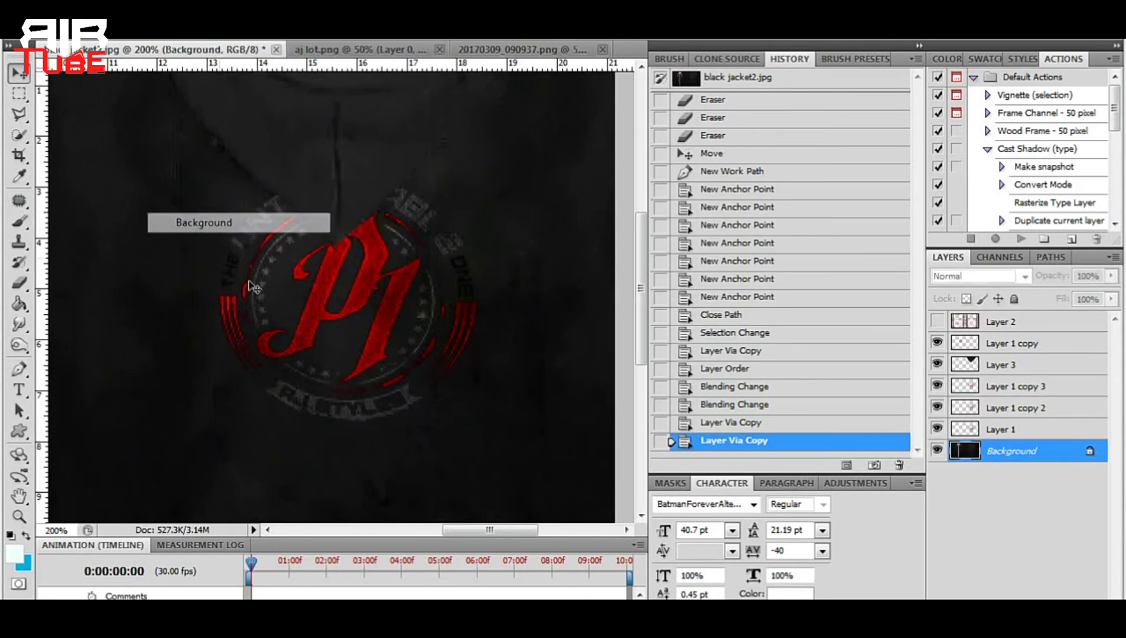
Duplicate the small front P1 logo layer twice in place to match the back logo's intensity, and reselect the Background layer.
key("ctrl+minus")
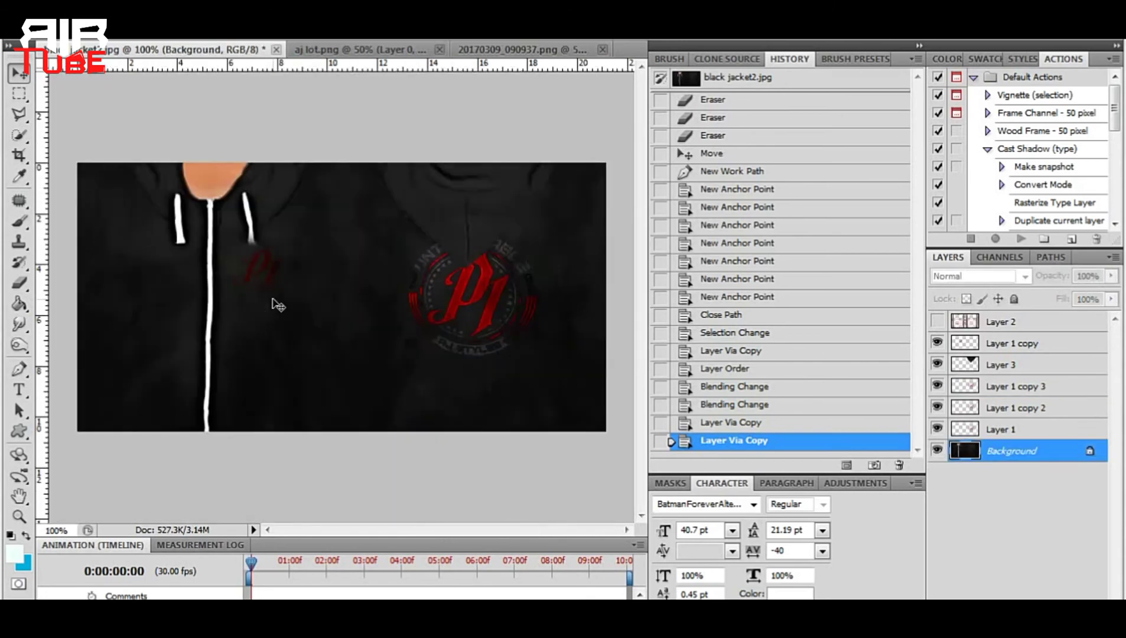
key("ctrl+plus")
key("ctrl+plus")
left_click_drag(196, 252, 481, 348)
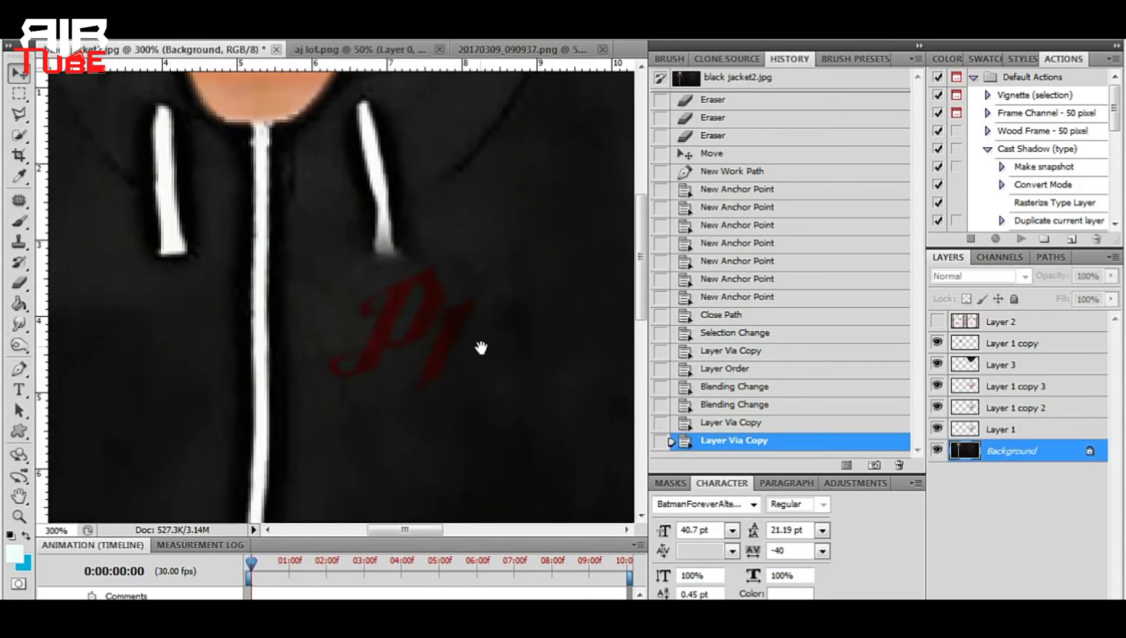
right_click(390, 342)
left_click(413, 352)
key("ctrl+j")
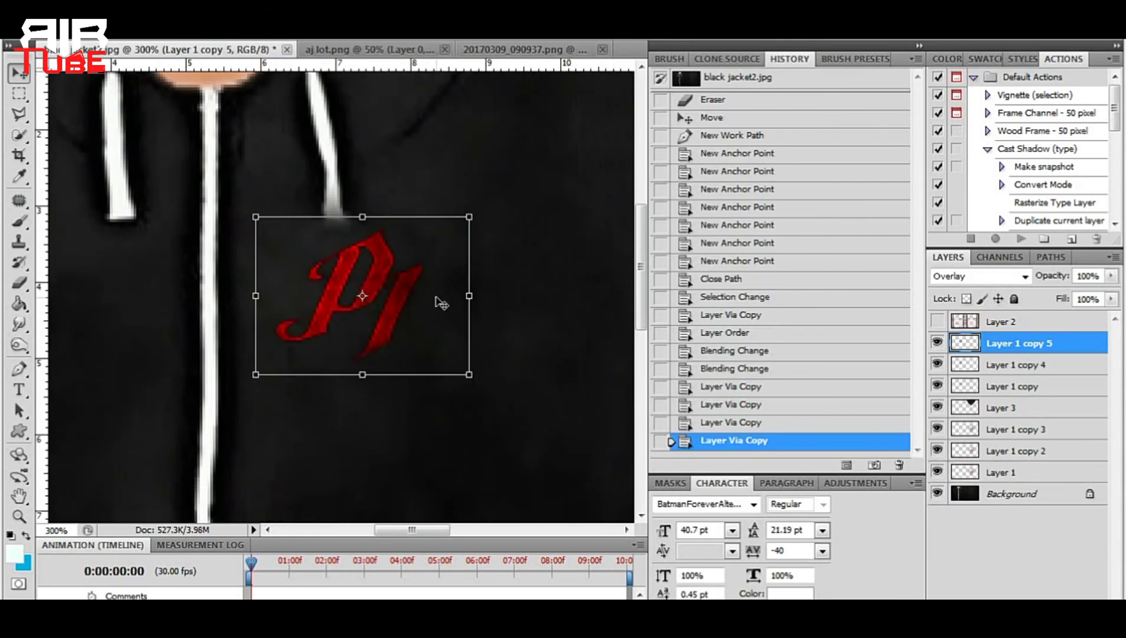
right_click(531, 184)
left_click(558, 194)
key("ctrl+minus")
key("ctrl+minus")
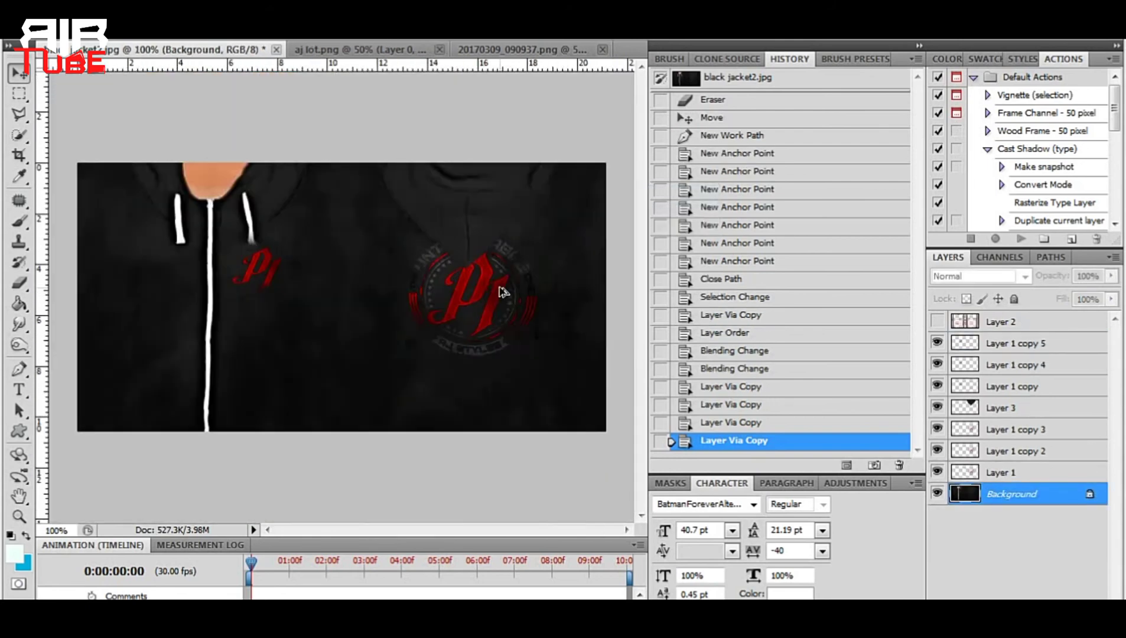